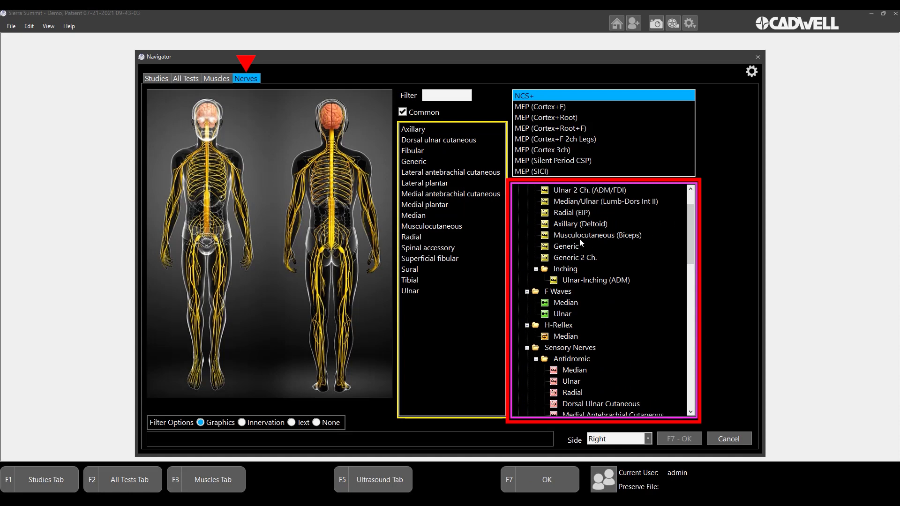
# Select the Median (APB) motor nerve test under Upper Limb and clear the Axillary (Deltoid) selection
pyautogui.click(570, 225)
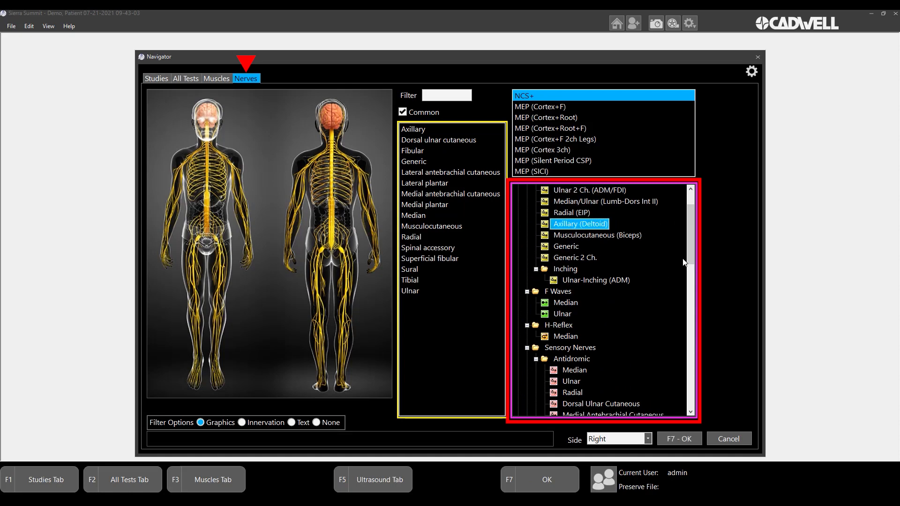
pyautogui.moveTo(690, 253); pyautogui.dragTo(690, 218)
pyautogui.click(568, 214)
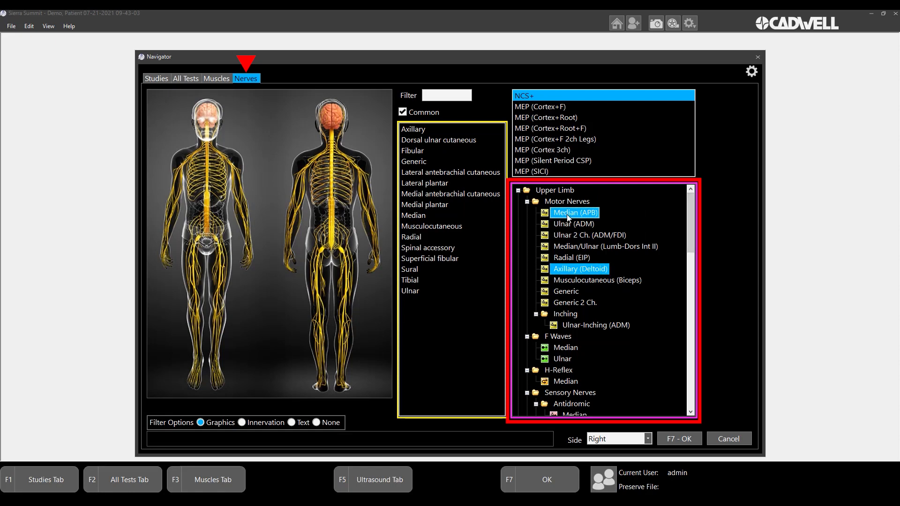
pyautogui.keyDown('ctrl'); pyautogui.click(569, 261); pyautogui.keyUp('ctrl')
pyautogui.keyDown('ctrl'); pyautogui.click(572, 267); pyautogui.keyUp('ctrl')
pyautogui.keyDown('ctrl'); pyautogui.click(576, 259); pyautogui.keyUp('ctrl')
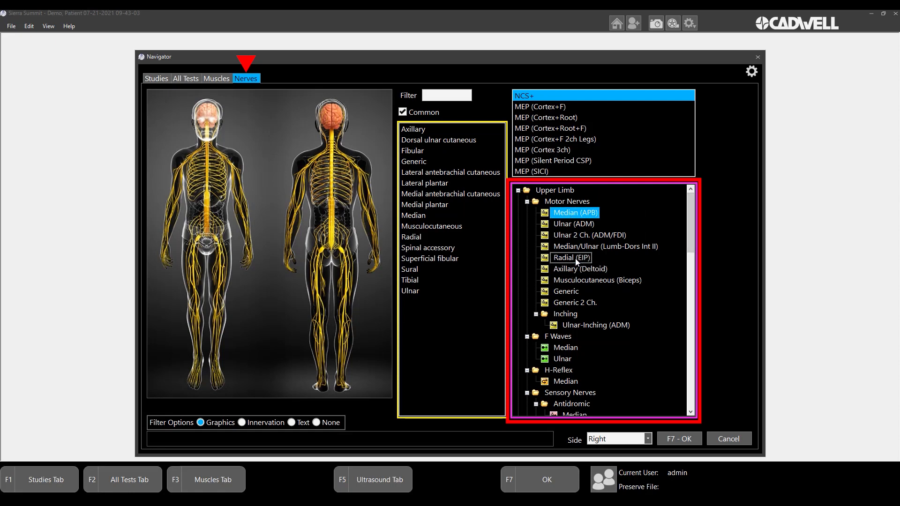
# Add the Median F-wave and antidromic Median sensory tests to the selection and switch the Navigator to its studies list
pyautogui.keyDown('ctrl'); pyautogui.click(567, 349); pyautogui.keyUp('ctrl')
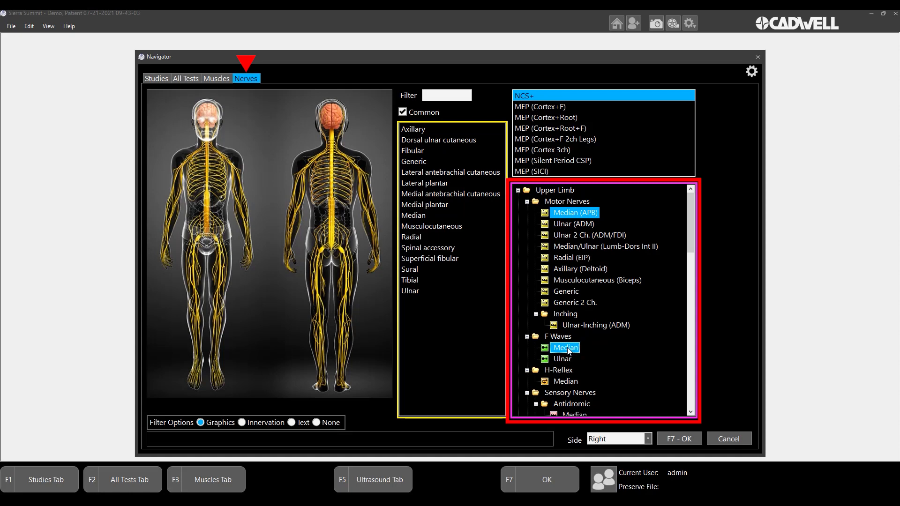
pyautogui.keyDown('ctrl'); pyautogui.click(579, 415); pyautogui.keyUp('ctrl')
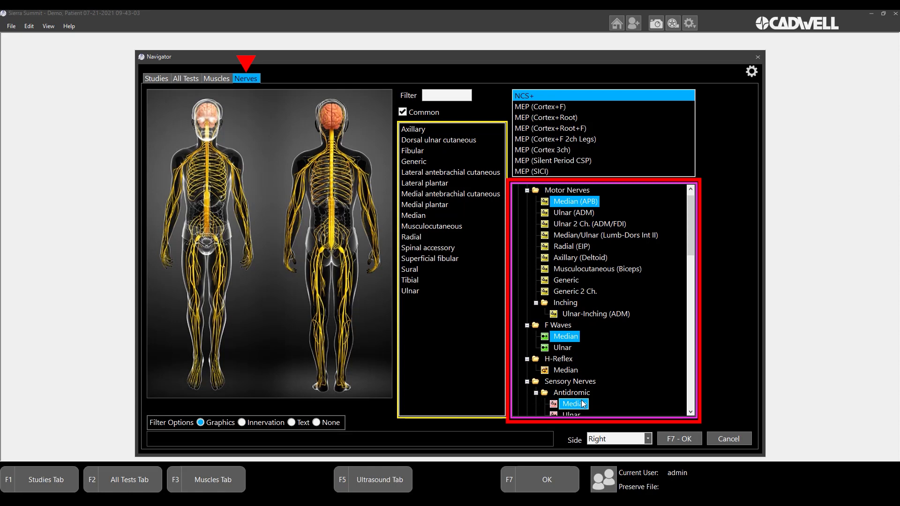
pyautogui.click(154, 79)
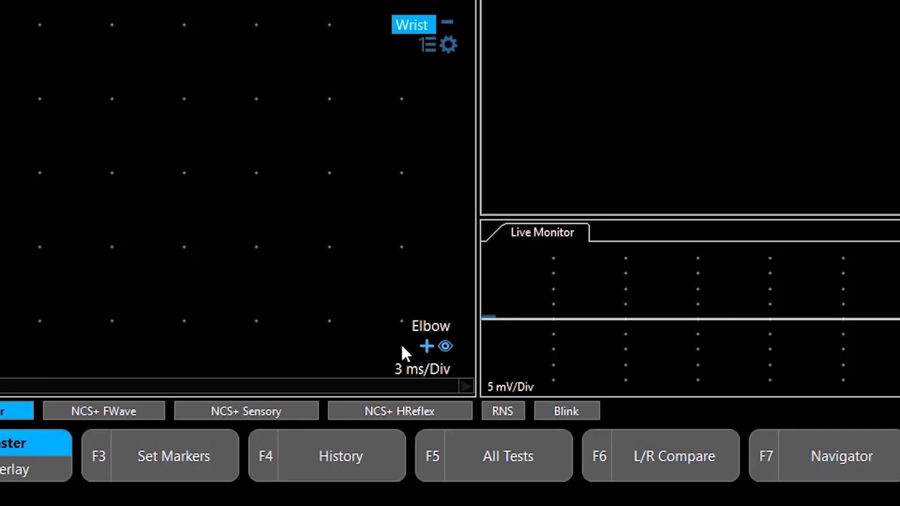
# Expand the additional stimulation sites listed below the Wrist trace and collapse them again
pyautogui.click(452, 347)
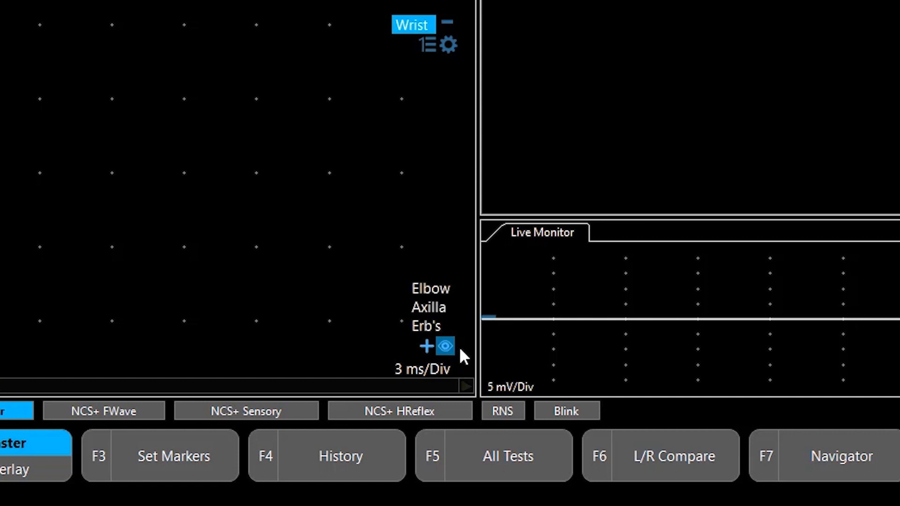
pyautogui.click(445, 347)
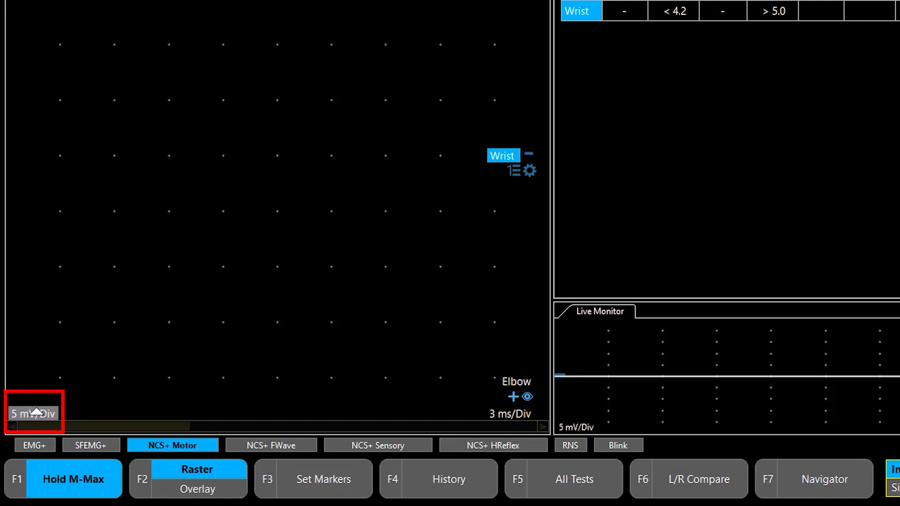
pyautogui.click(13, 417)
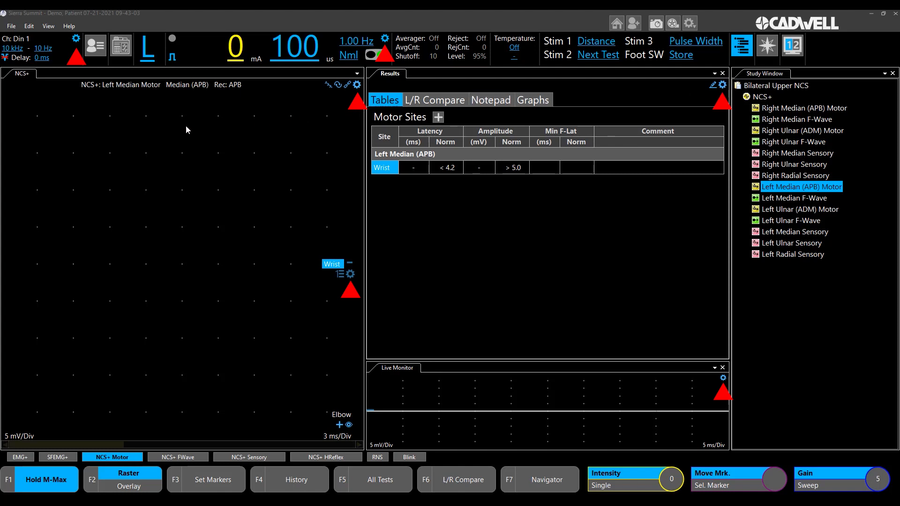
# Review which items the header toolbar can display, along with its font size and layout lock options
pyautogui.click(357, 85)
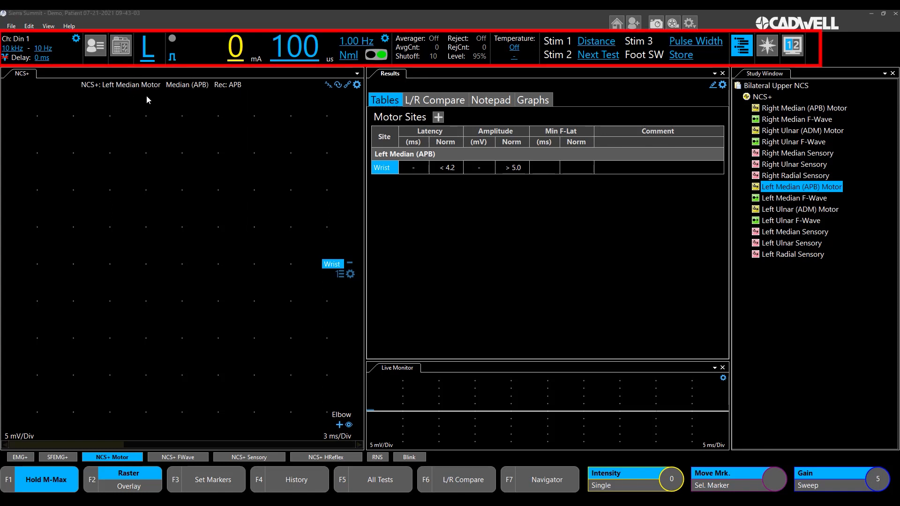
pyautogui.rightClick(191, 51)
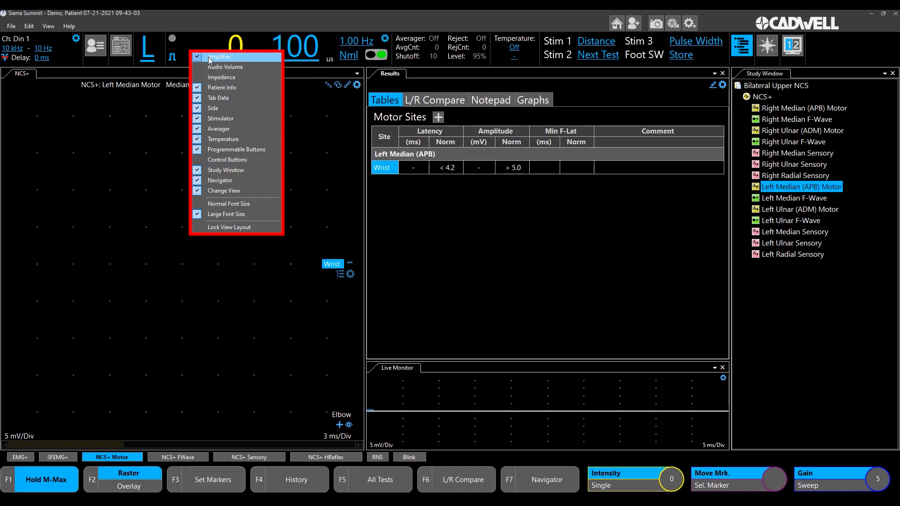
pyautogui.click(18, 110)
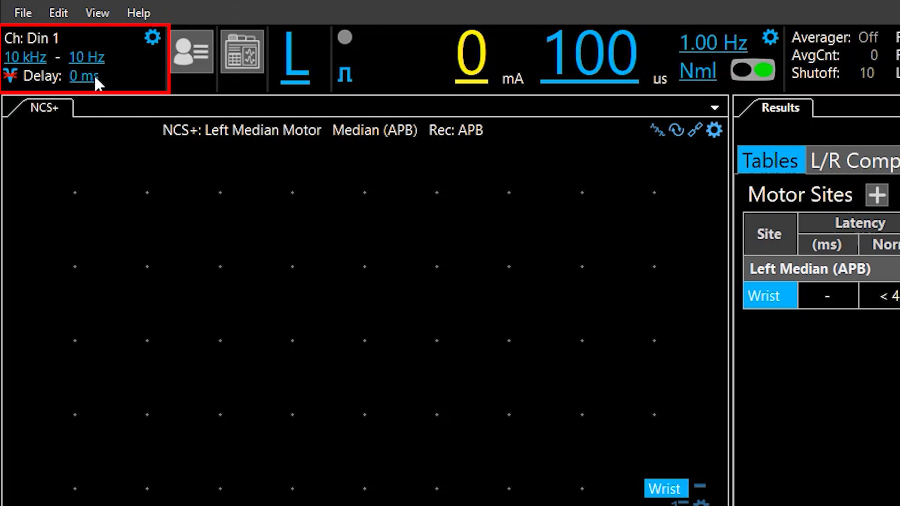
# Toggle the amplifier channel's notch filter and switch it back
pyautogui.click(10, 81)
pyautogui.click(10, 76)
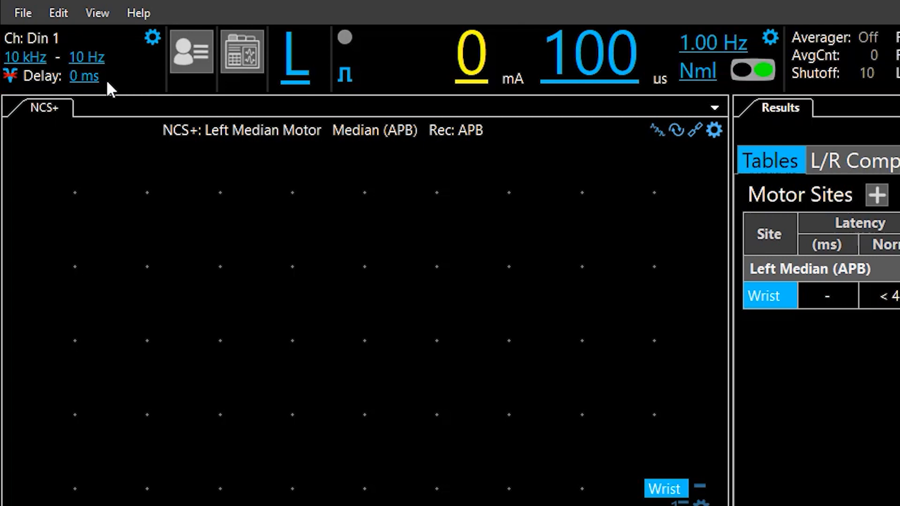
# Review the Patient Information form and accept it
pyautogui.click(194, 52)
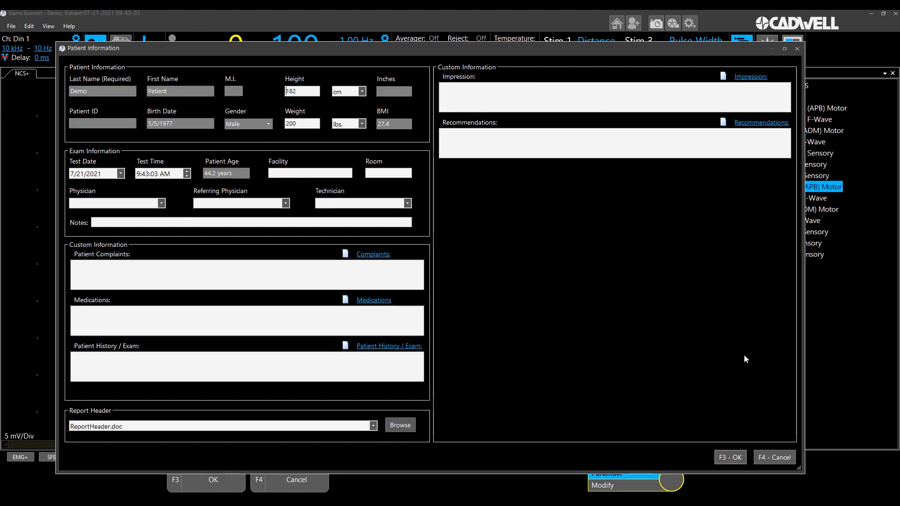
pyautogui.click(738, 456)
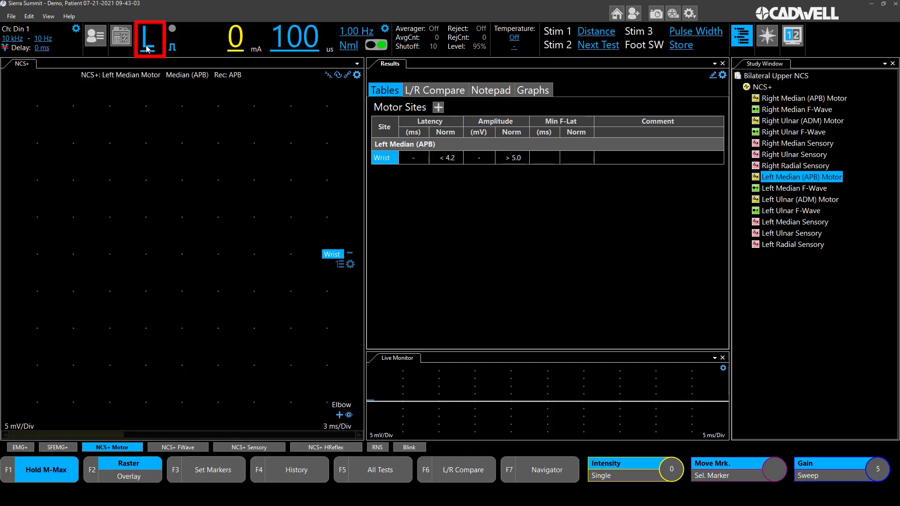
# Switch the Median (APB) motor test to the right side and back to the left
pyautogui.click(147, 47)
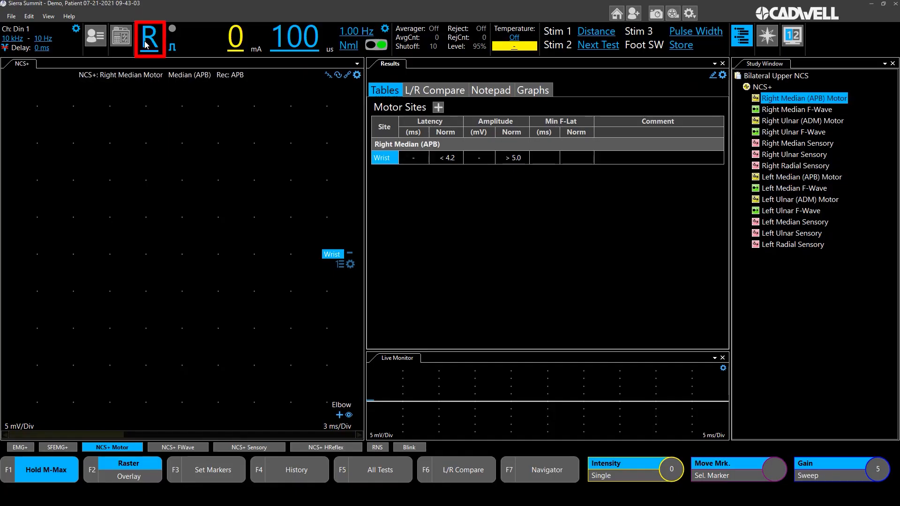
pyautogui.click(147, 46)
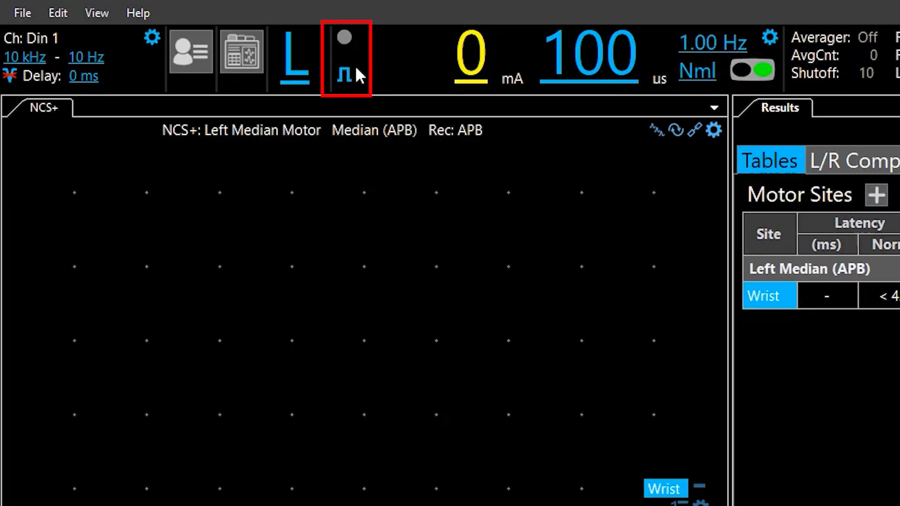
# Record the Left Median Motor trace at the Wrist with 15 mA and 100 us, and try the biphasic pulse before restoring the monophasic pulse
pyautogui.click(347, 38)
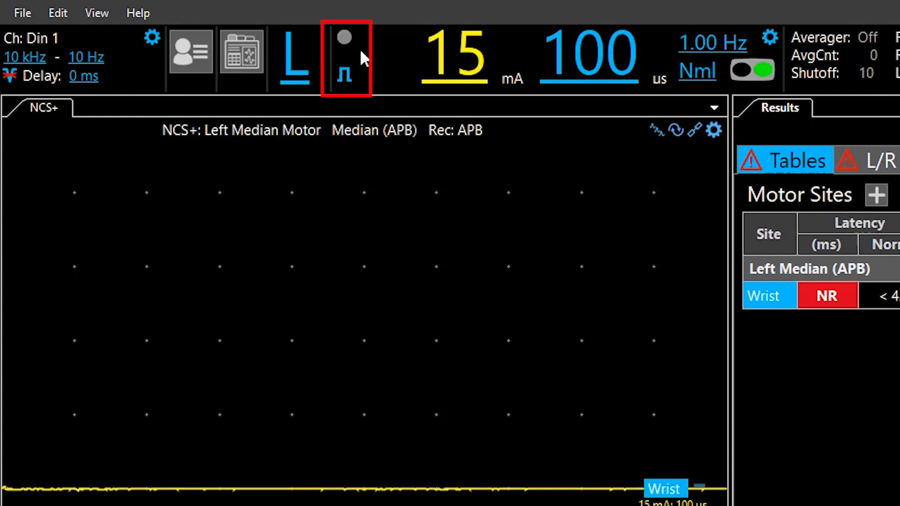
pyautogui.click(345, 76)
pyautogui.click(344, 77)
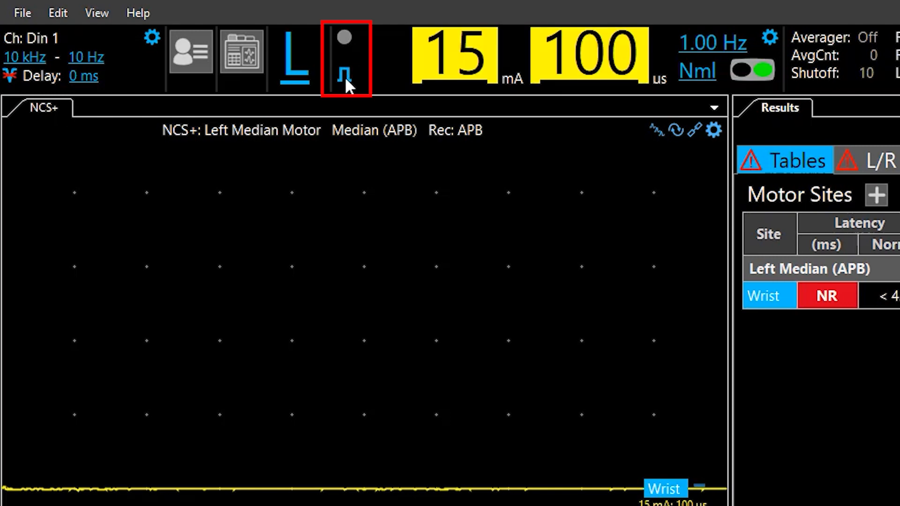
pyautogui.click(344, 75)
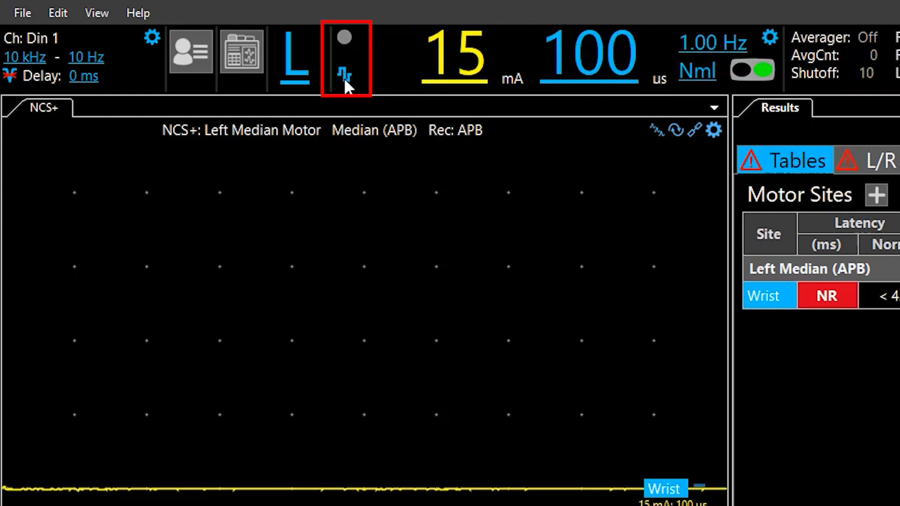
pyautogui.click(344, 78)
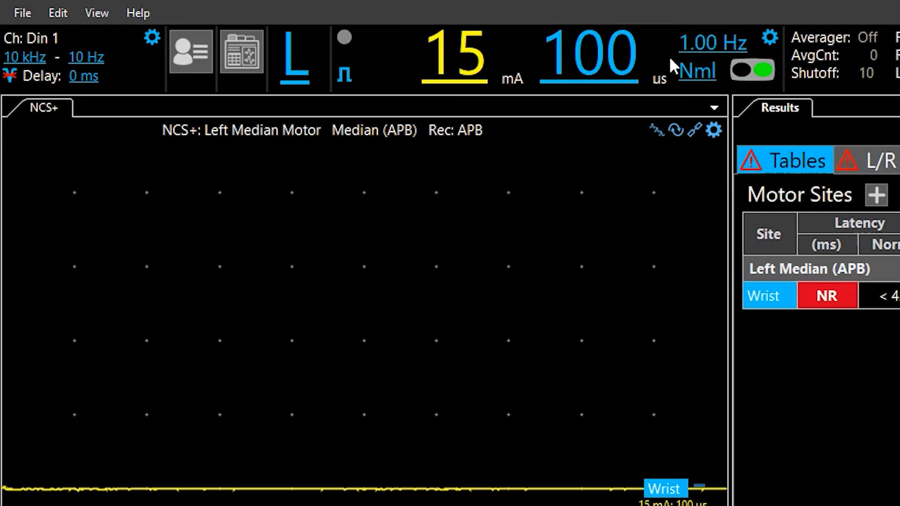
# Examine the stimulator's repetition rate and the stim count choices in Electrical Stim Controls, and close the dialog
pyautogui.click(698, 44)
pyautogui.click(746, 41)
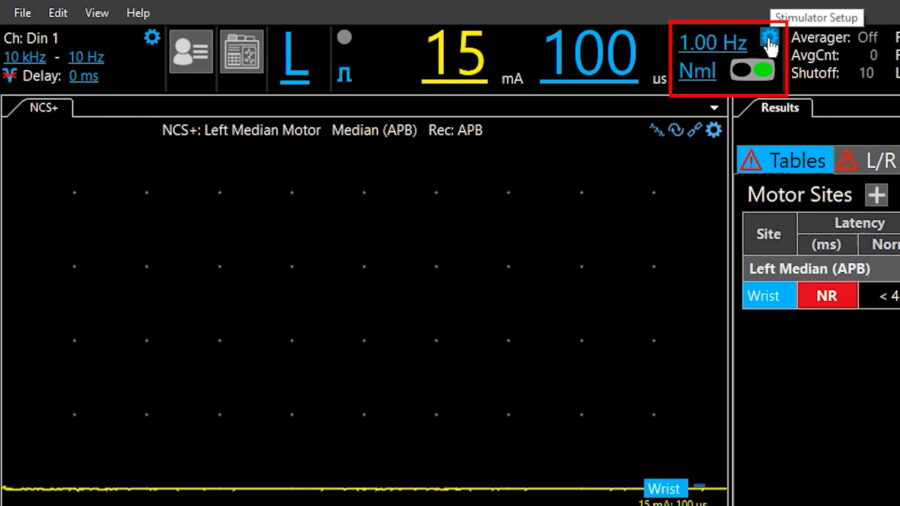
pyautogui.click(769, 38)
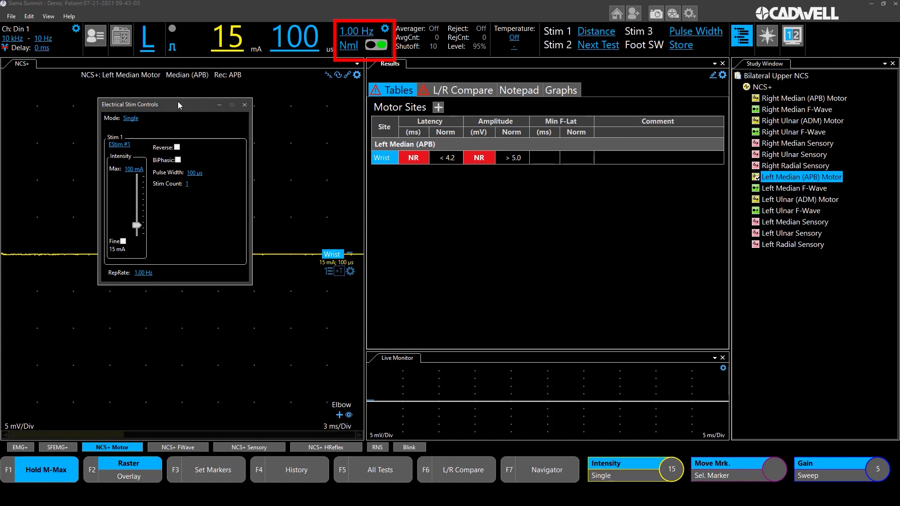
pyautogui.moveTo(177, 104); pyautogui.dragTo(377, 108)
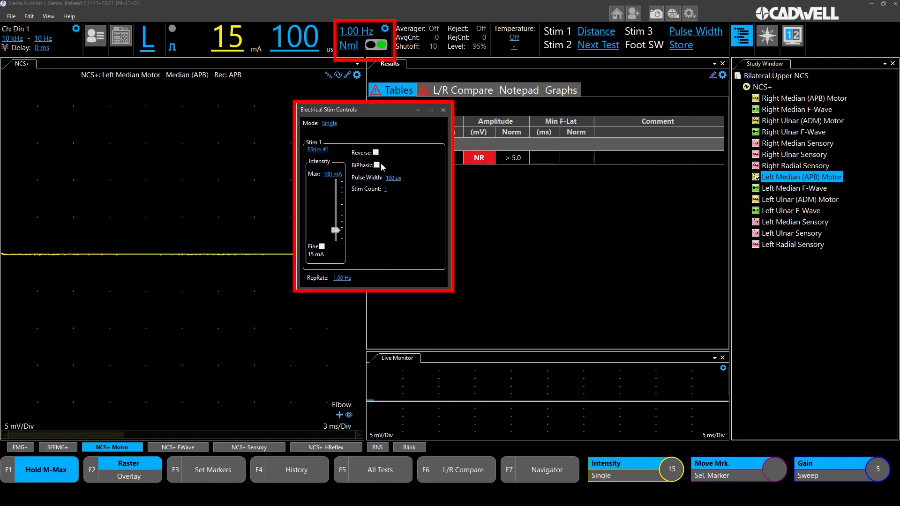
pyautogui.click(387, 189)
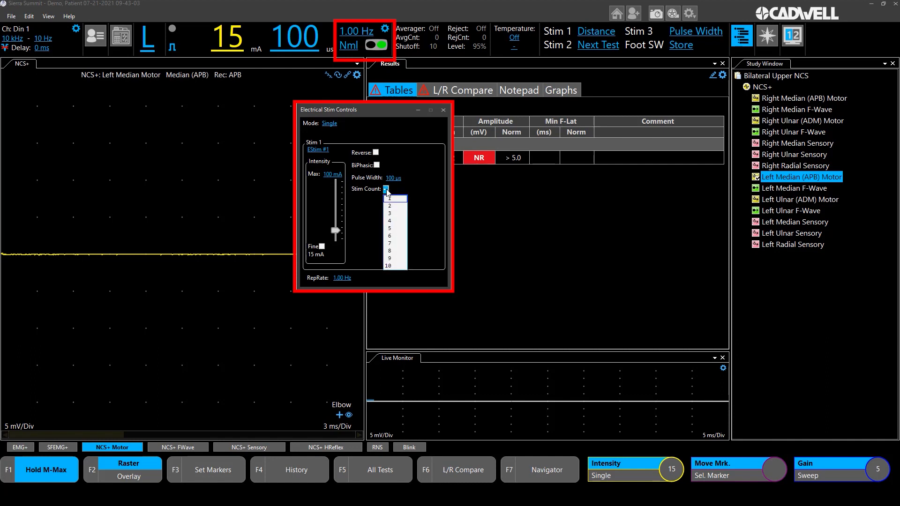
pyautogui.click(386, 190)
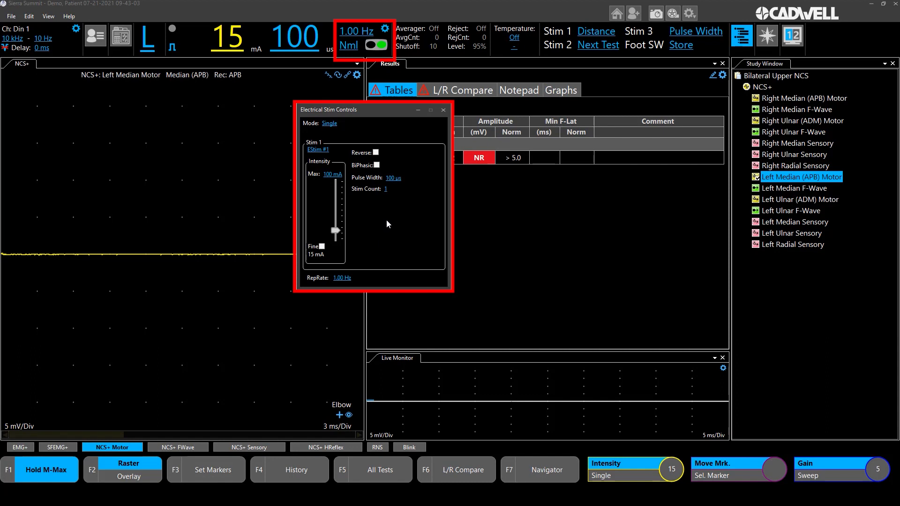
pyautogui.click(443, 110)
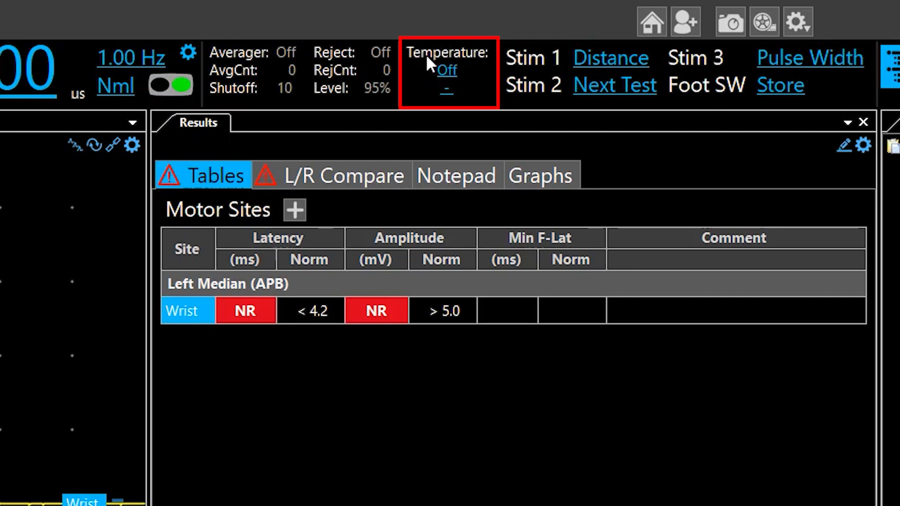
# Examine the manual temperature entry and the list of temperature measurement sites
pyautogui.click(451, 70)
pyautogui.click(450, 74)
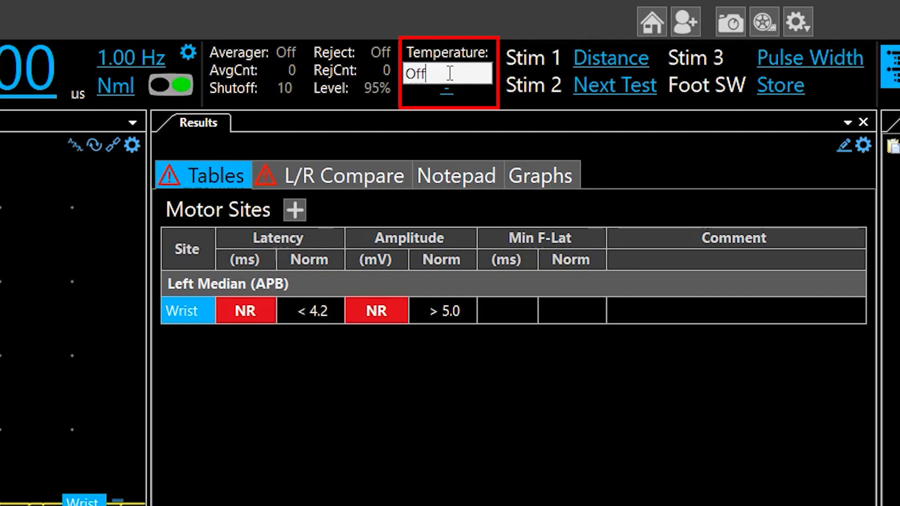
pyautogui.moveTo(450, 74); pyautogui.dragTo(409, 73)
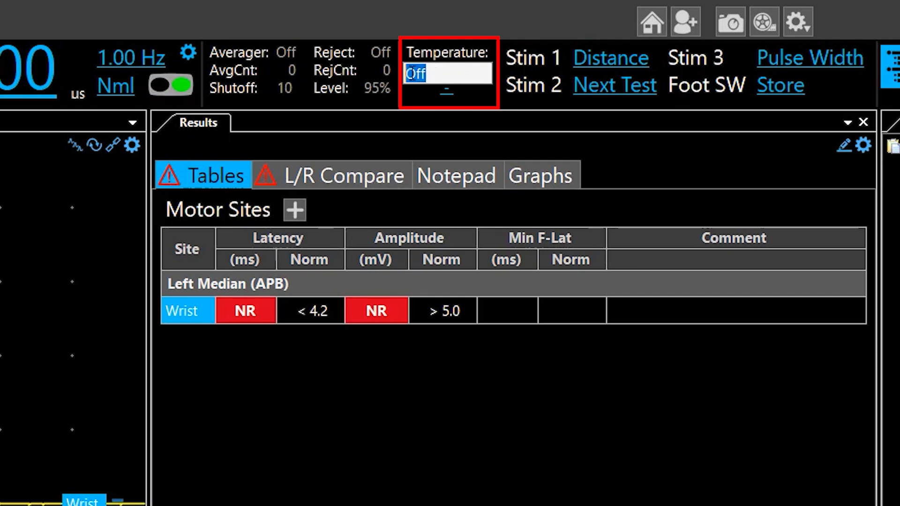
pyautogui.click(410, 74)
pyautogui.click(472, 90)
pyautogui.click(466, 65)
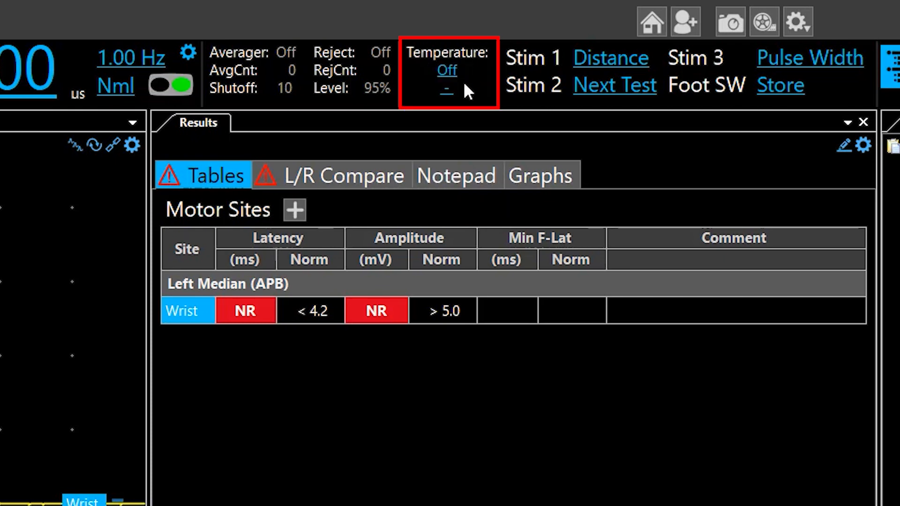
pyautogui.click(446, 89)
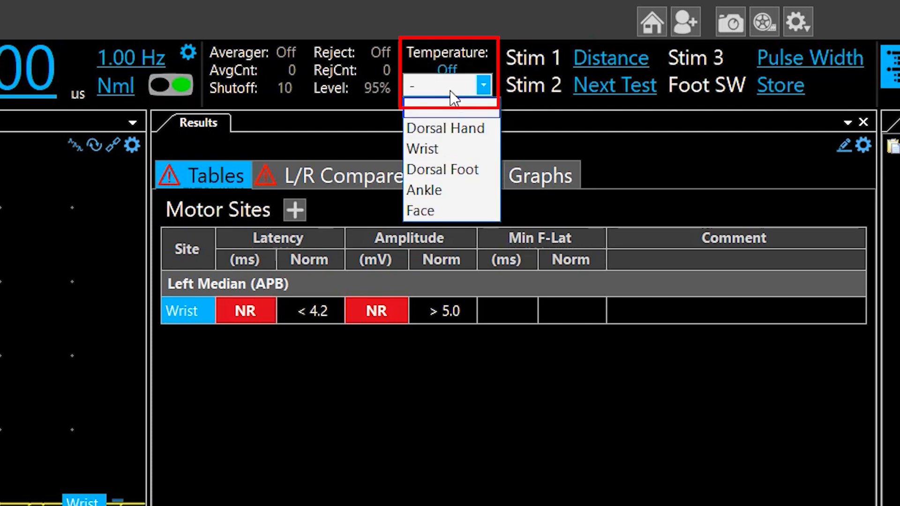
pyautogui.click(448, 85)
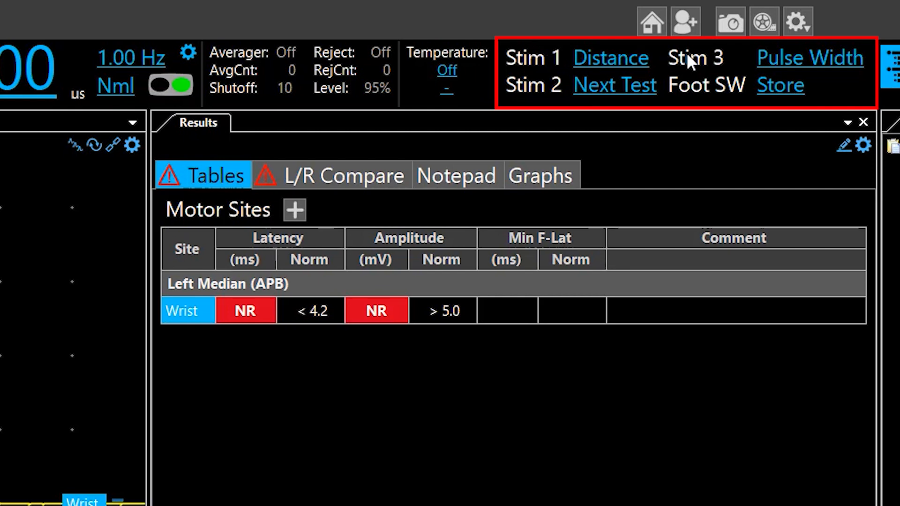
# Examine the functions that can be assigned to the Stim 1 programmable button
pyautogui.click(587, 54)
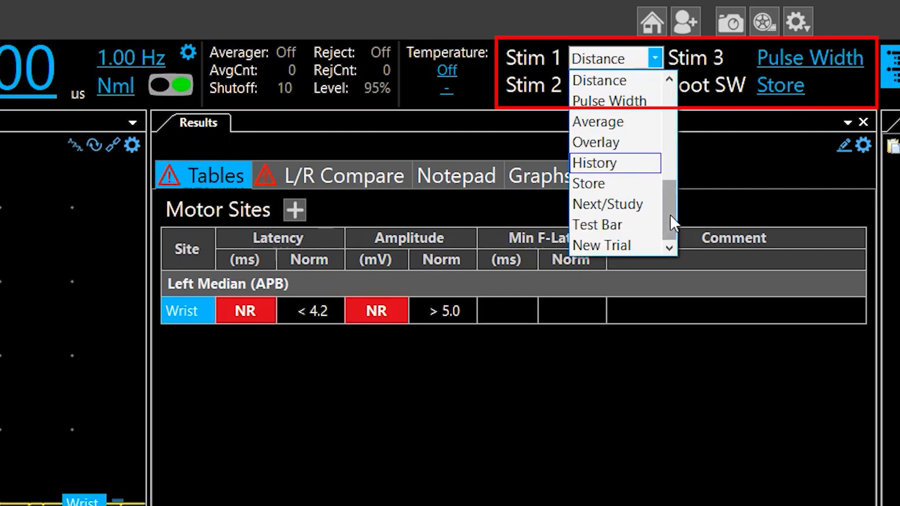
pyautogui.moveTo(673, 223); pyautogui.dragTo(675, 111)
pyautogui.click(541, 58)
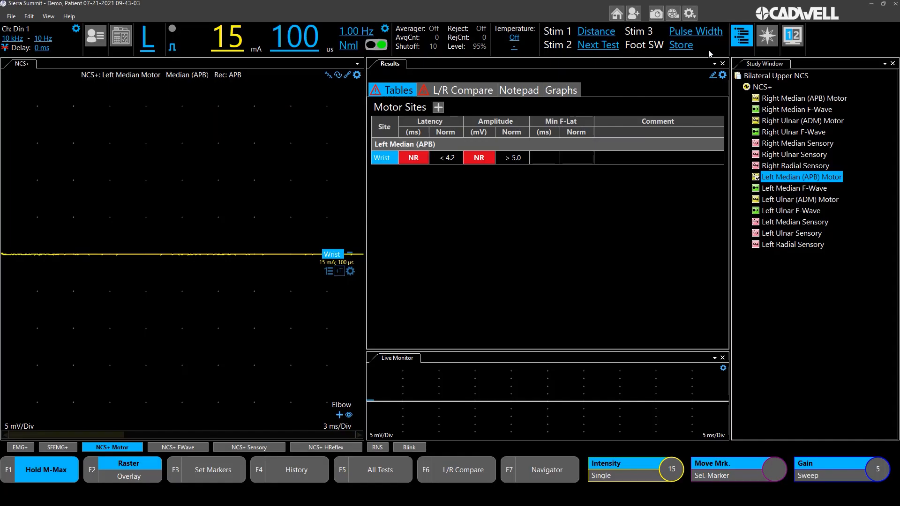
# Hide the Study Window
pyautogui.click(748, 40)
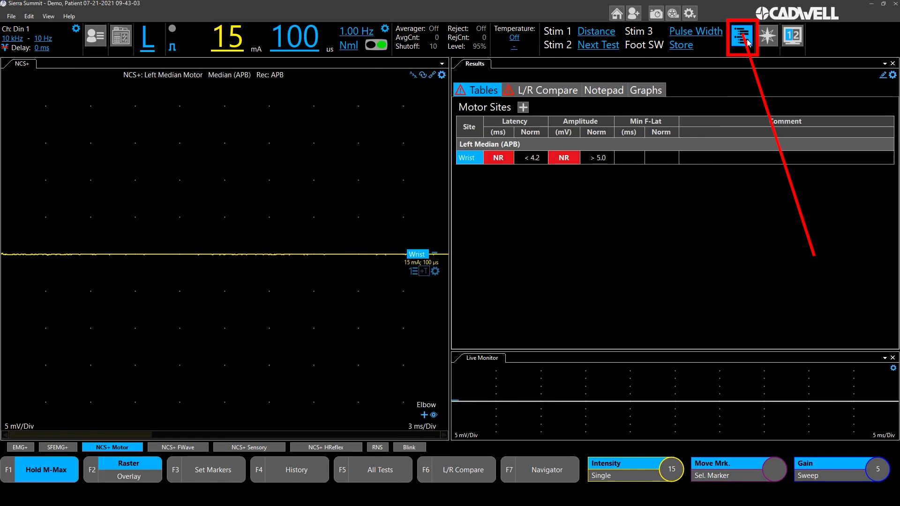
# Show the Study Window again, and try the other window layout before returning to the original one
pyautogui.click(748, 40)
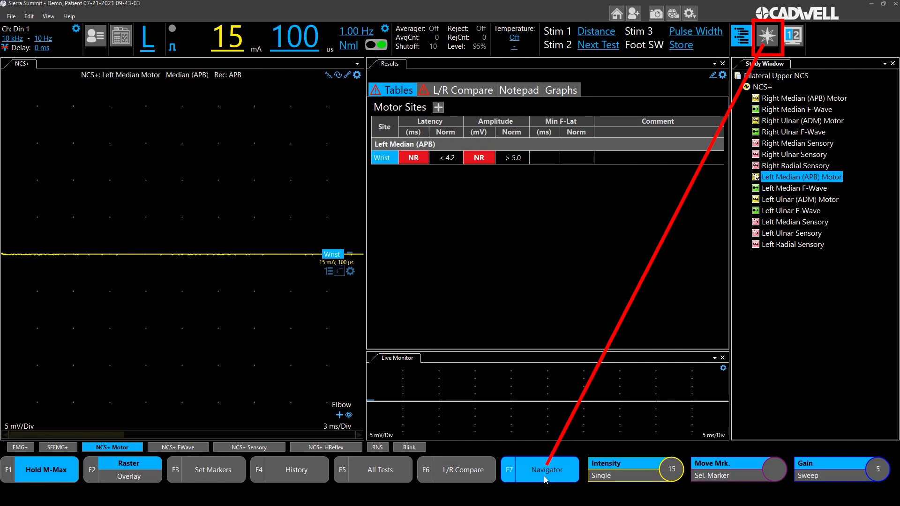
pyautogui.click(794, 38)
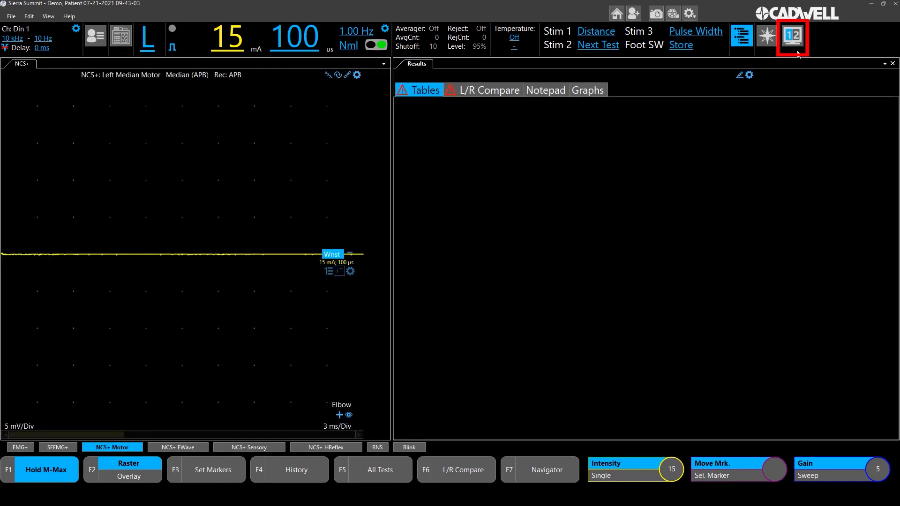
pyautogui.click(794, 37)
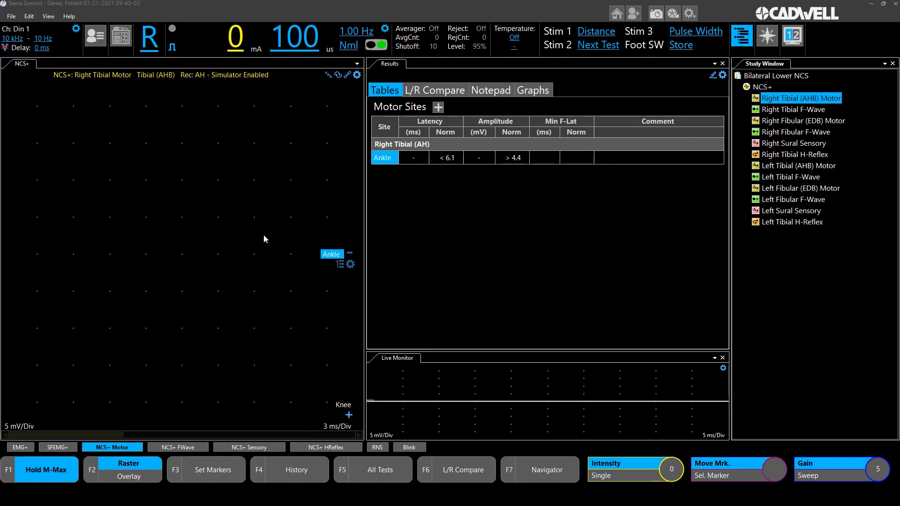
# Stimulate the right tibial motor's ankle site at 9, 14, 16 and 21 mA
pyautogui.scroll(8, 263, 236)
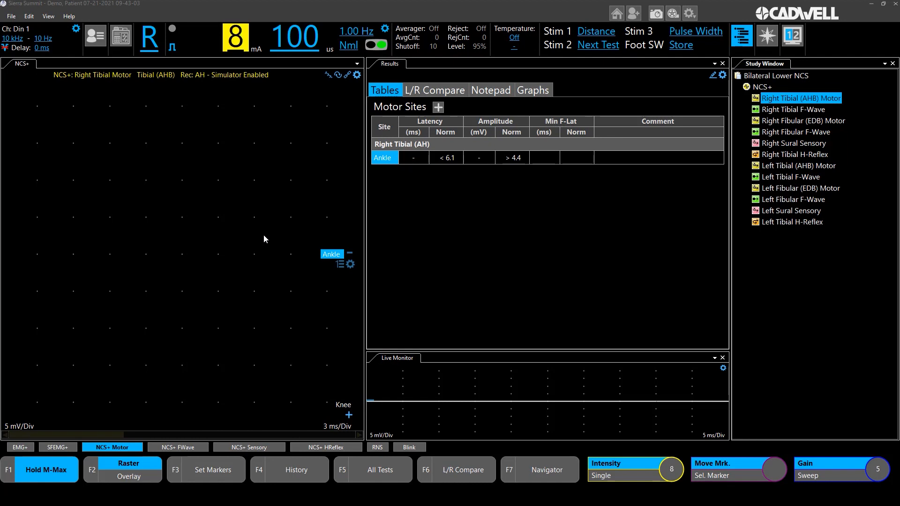
pyautogui.scroll(1, 263, 239)
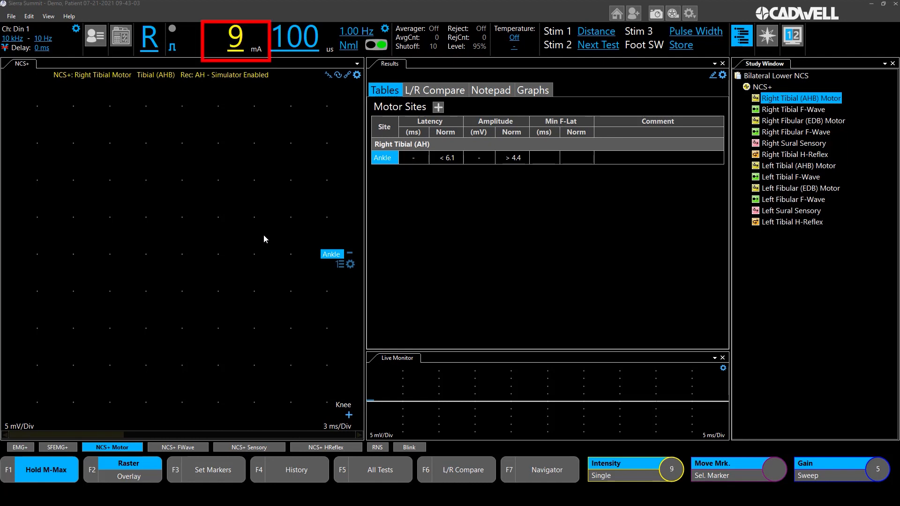
pyautogui.press('space')
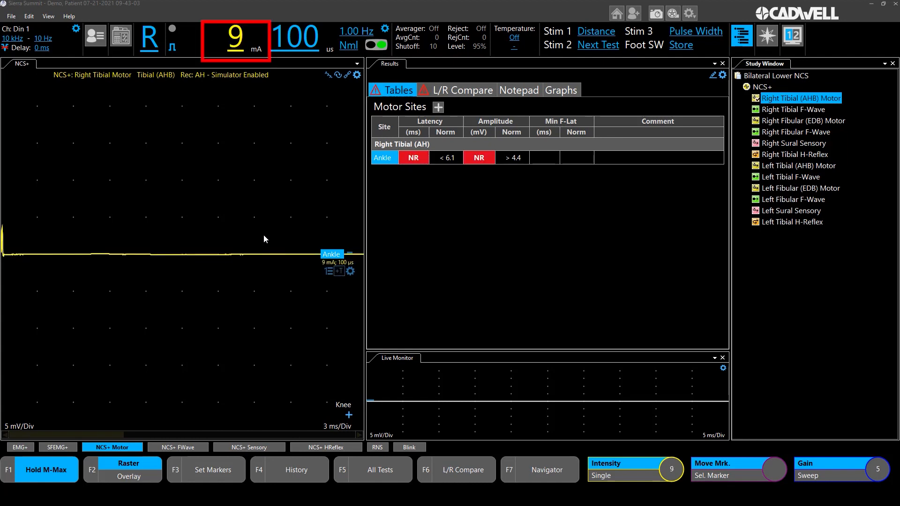
pyautogui.scroll(5, 264, 239)
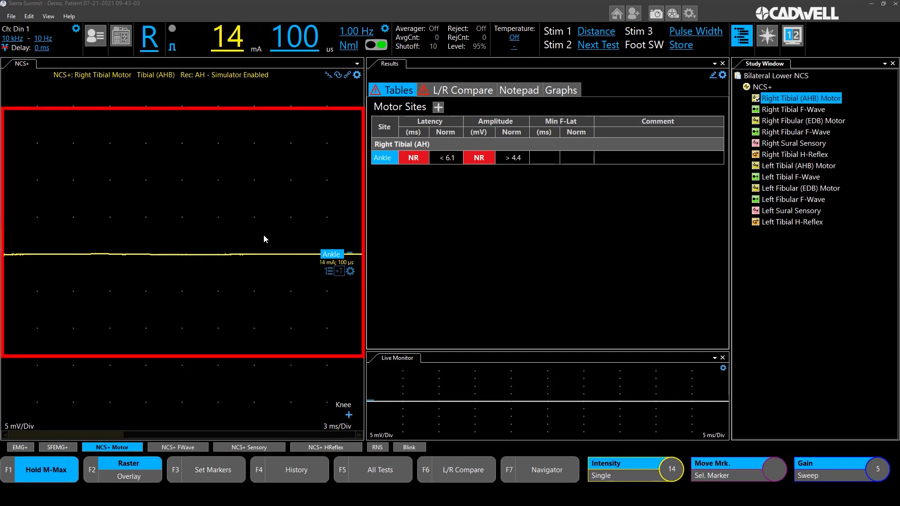
pyautogui.scroll(2, 264, 239)
pyautogui.press('space')
pyautogui.scroll(2, 265, 239)
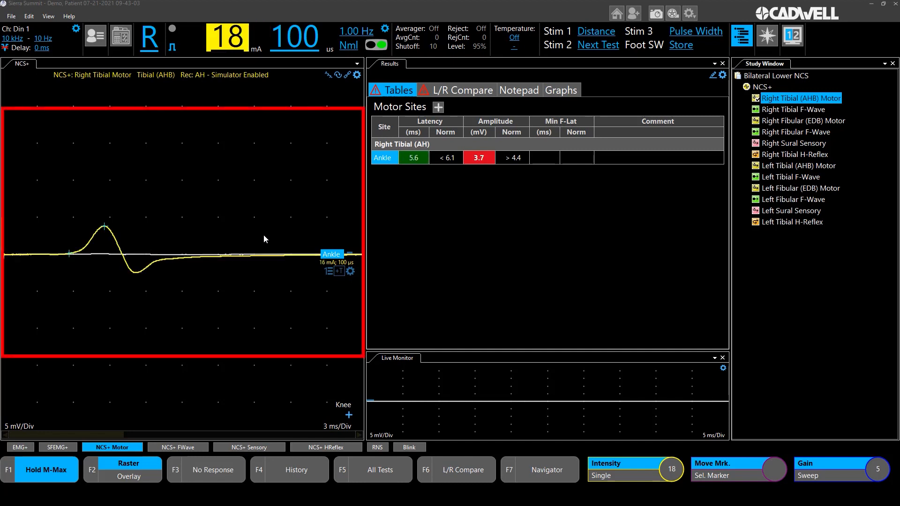
pyautogui.scroll(3, 264, 239)
pyautogui.press('space')
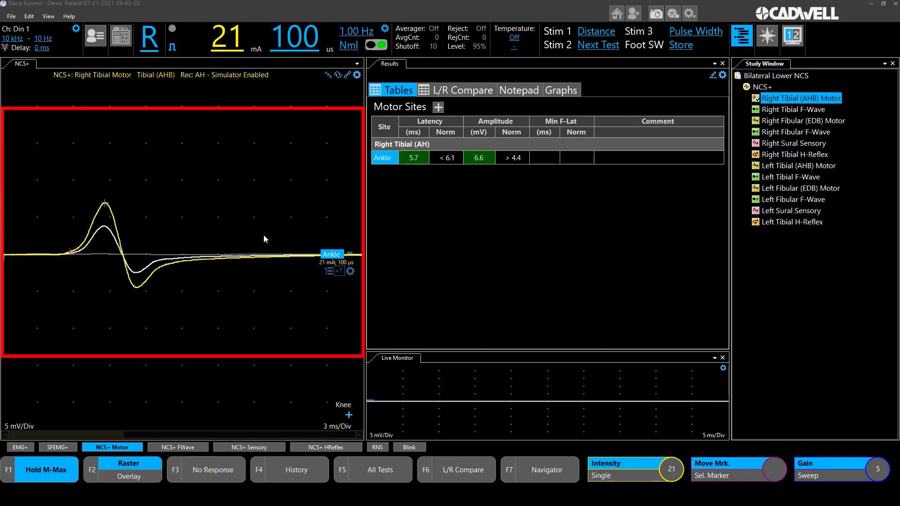
# Continue stimulating the ankle site with increasing intensity, from 23 mA through 28 mA to 40 mA
pyautogui.scroll(2, 264, 239)
pyautogui.press('space')
pyautogui.scroll(5, 264, 239)
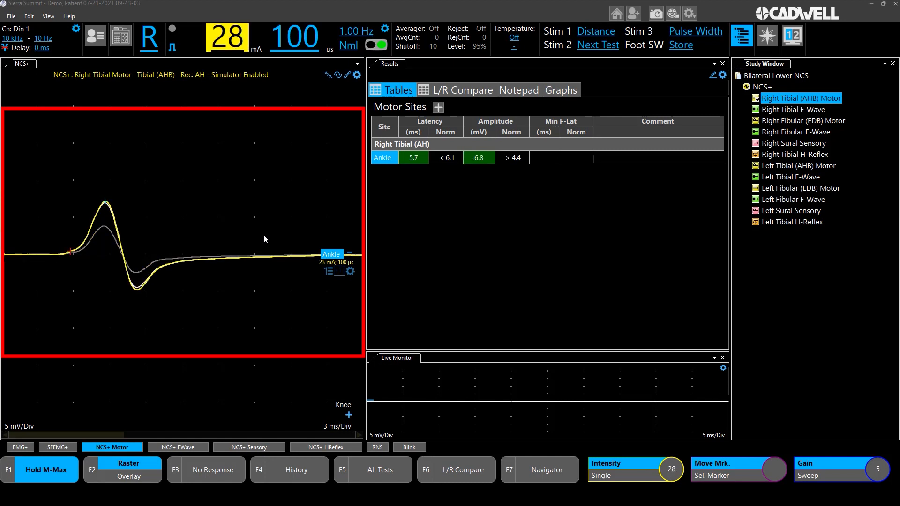
pyautogui.press('space')
pyautogui.scroll(1, 263, 239)
pyautogui.scroll(7, 263, 239)
pyautogui.press('space')
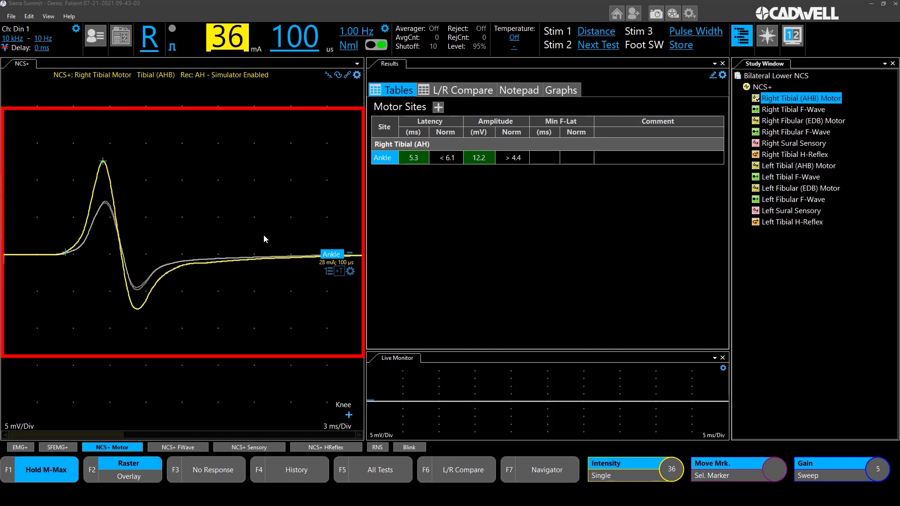
pyautogui.scroll(4, 263, 239)
pyautogui.press('space')
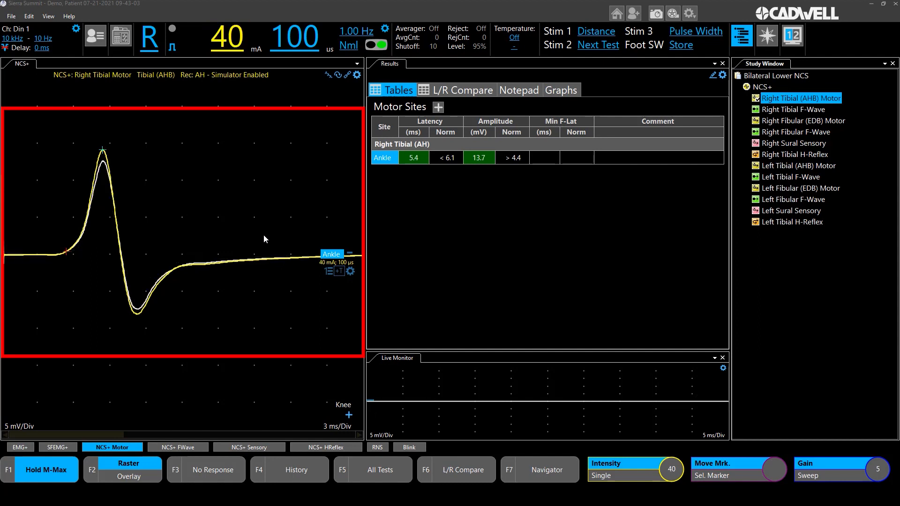
# Stimulate the ankle site at 43, 48 and 51 mA to obtain the supramaximal response
pyautogui.scroll(3, 264, 236)
pyautogui.scroll(5, 263, 239)
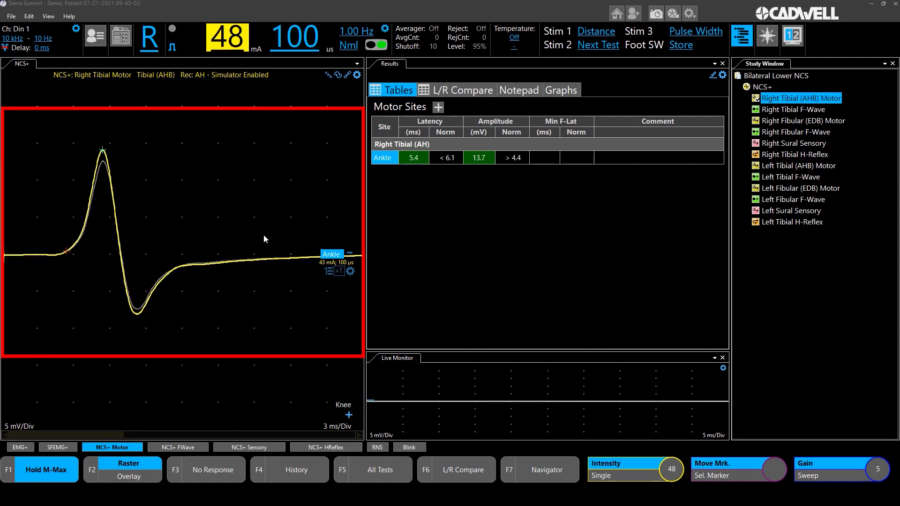
pyautogui.press('space')
pyautogui.scroll(3, 264, 239)
pyautogui.press('space')
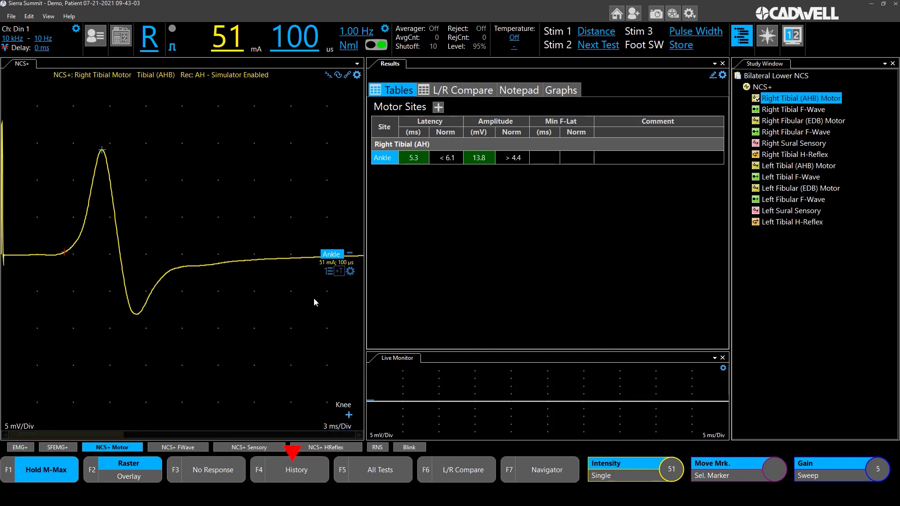
# Choose response 11 from the ankle site's stimulation history as its trace, and turn History off
pyautogui.click(328, 272)
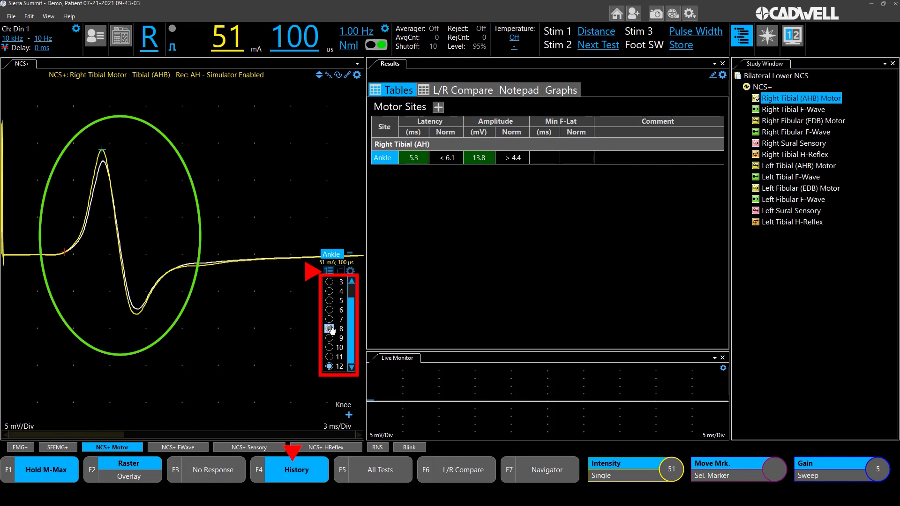
pyautogui.click(330, 356)
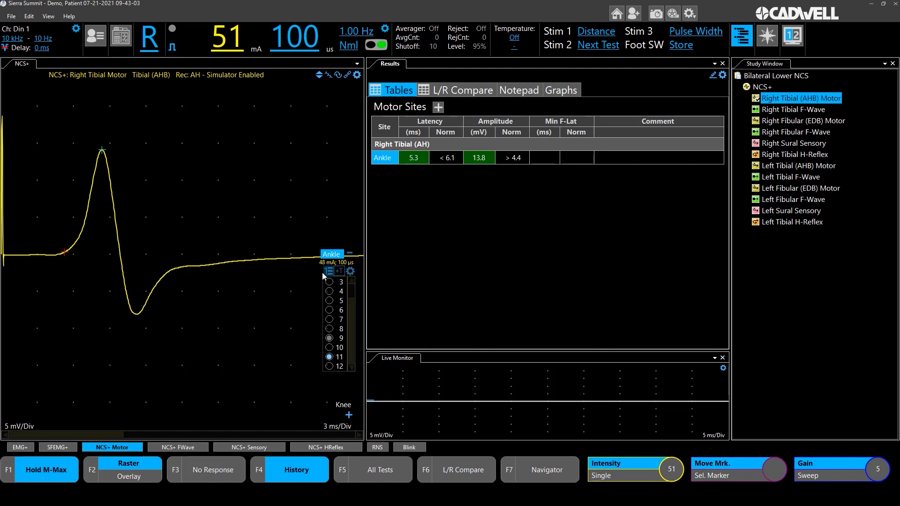
pyautogui.press('F4')
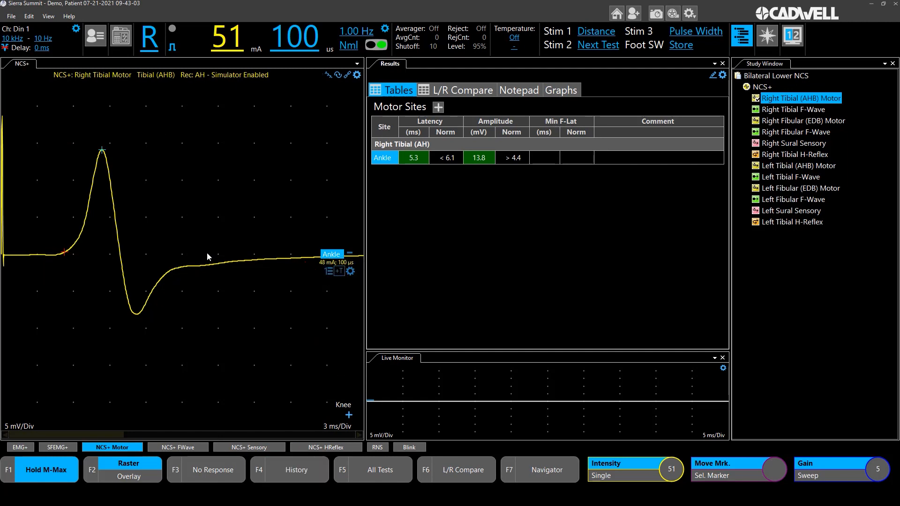
# Advance to the knee site and stimulate it repeatedly, starting at 51 mA and raising the intensity to 61 mA
pyautogui.press('Down')
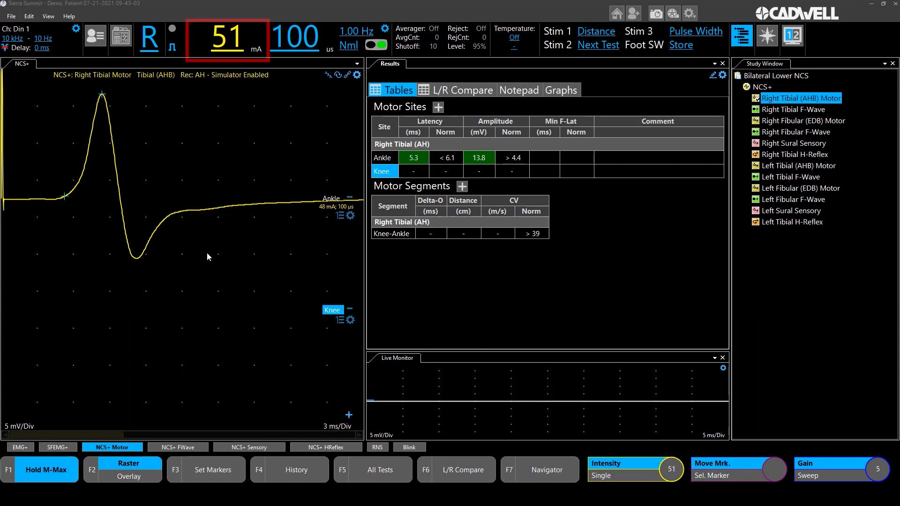
pyautogui.press('space')
pyautogui.press('Up')
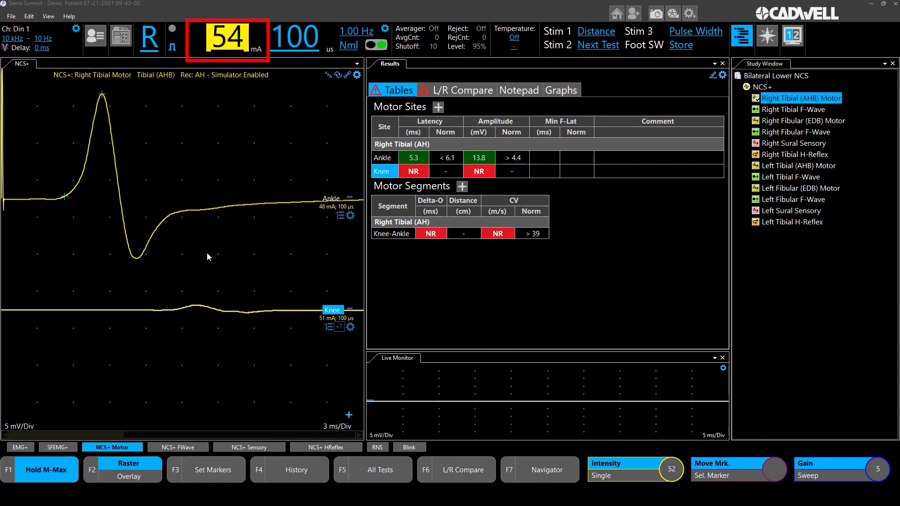
pyautogui.press('space')
pyautogui.press('Up')
pyautogui.press('Up')
pyautogui.press('Up')
pyautogui.press('Up')
pyautogui.press('Up')
pyautogui.press('Up')
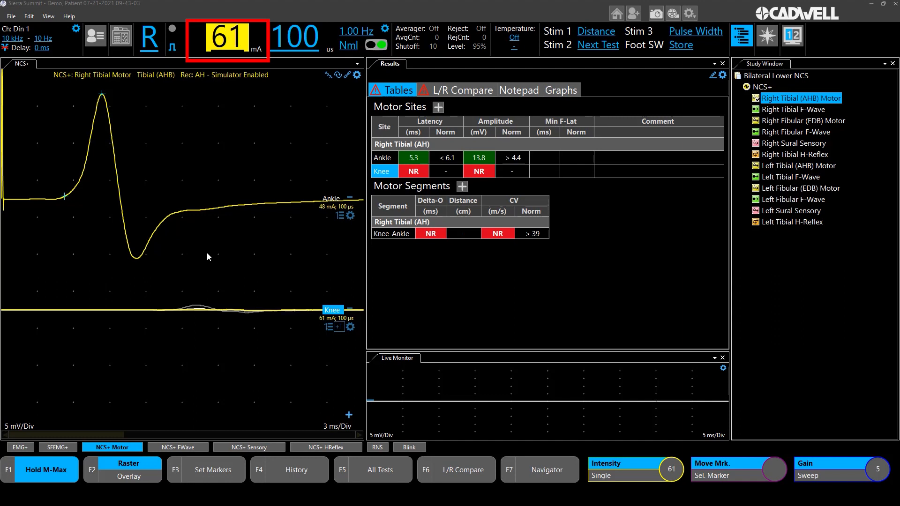
# Keep stimulating the knee site while raising the intensity to 78 mA
pyautogui.press('space')
pyautogui.press('Up')
pyautogui.press('Up')
pyautogui.press('Up')
pyautogui.press('Up')
pyautogui.press('Up')
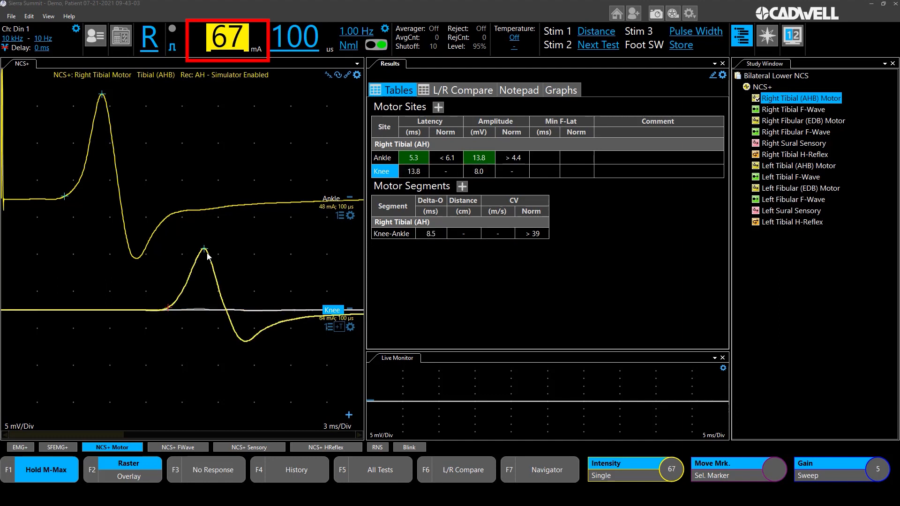
pyautogui.press('space')
pyautogui.press('Up')
pyautogui.press('Up')
pyautogui.press('Up')
pyautogui.press('Up')
pyautogui.press('Up')
pyautogui.press('Up')
pyautogui.press('Up')
pyautogui.press('Up')
pyautogui.press('Up')
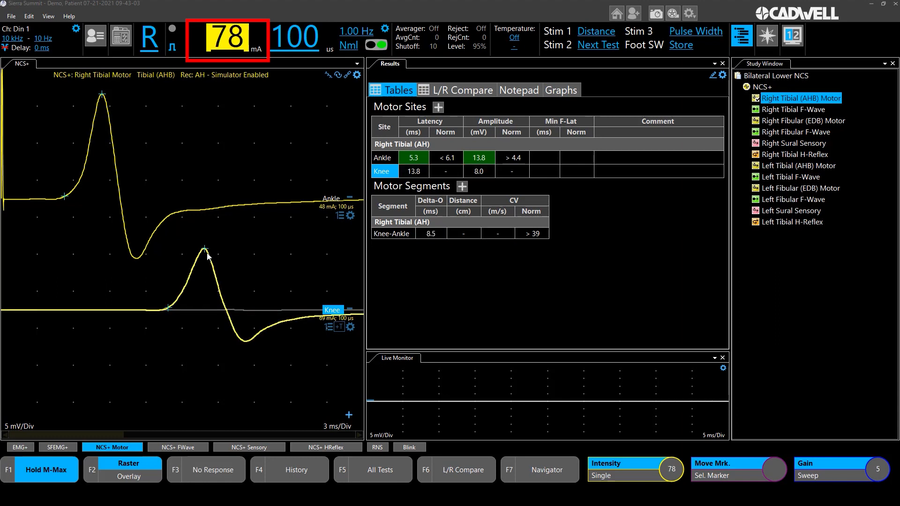
# Stimulate the knee site at still higher intensities, raising the stimulator through 92 mA to 100 mA
pyautogui.press('space')
pyautogui.press('Up')
pyautogui.press('Up')
pyautogui.press('Up')
pyautogui.press('Up')
pyautogui.press('Up')
pyautogui.press('Up')
pyautogui.press('Up')
pyautogui.press('Up')
pyautogui.press('Up')
pyautogui.press('Up')
pyautogui.press('Up')
pyautogui.press('Up')
pyautogui.press('Up')
pyautogui.press('Up')
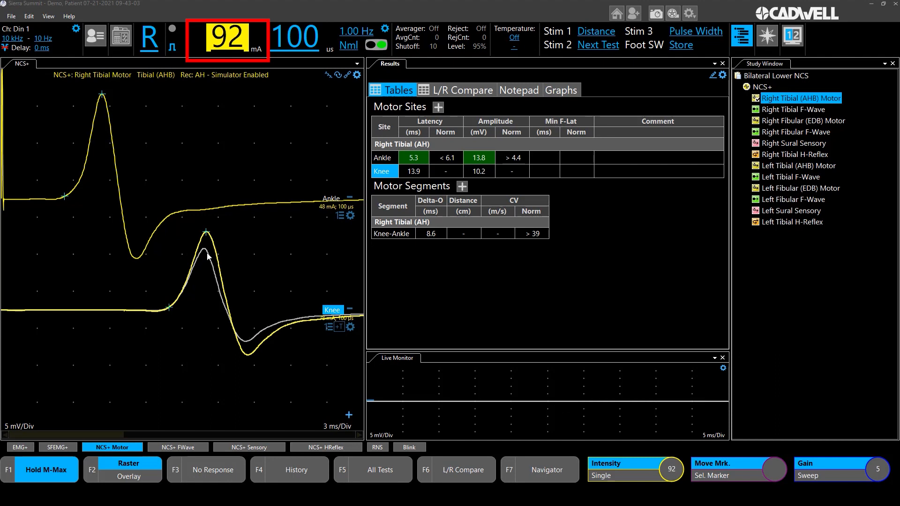
pyautogui.press('space')
pyautogui.press('Up')
pyautogui.press('Up')
pyautogui.press('Up')
pyautogui.press('Up')
pyautogui.press('Up')
pyautogui.press('Up')
pyautogui.press('Up')
pyautogui.press('Up')
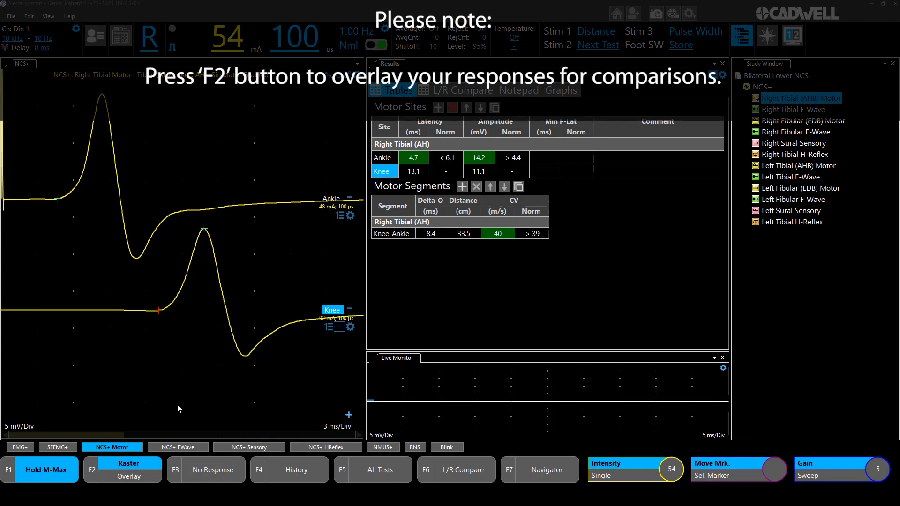
# Compare the ankle and knee responses in the Overlay and XY-Align displays, and return to Raster
pyautogui.press('F2')
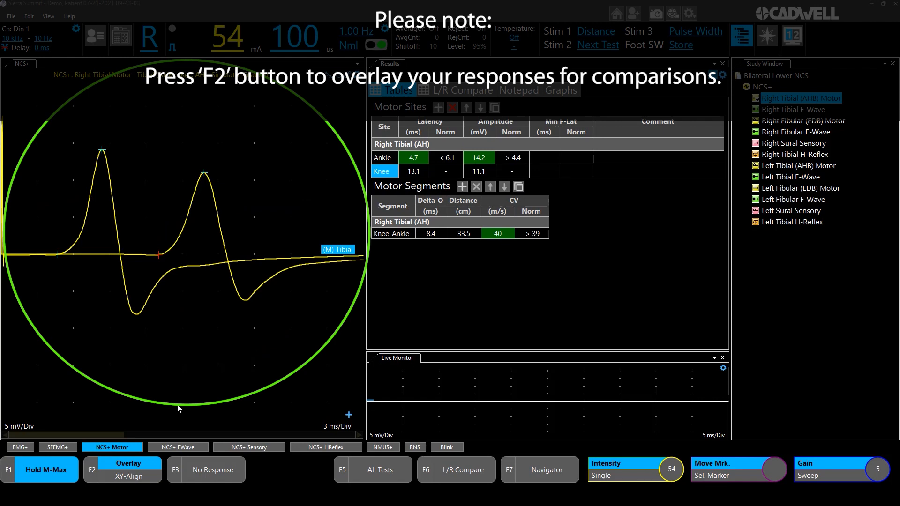
pyautogui.press('F2')
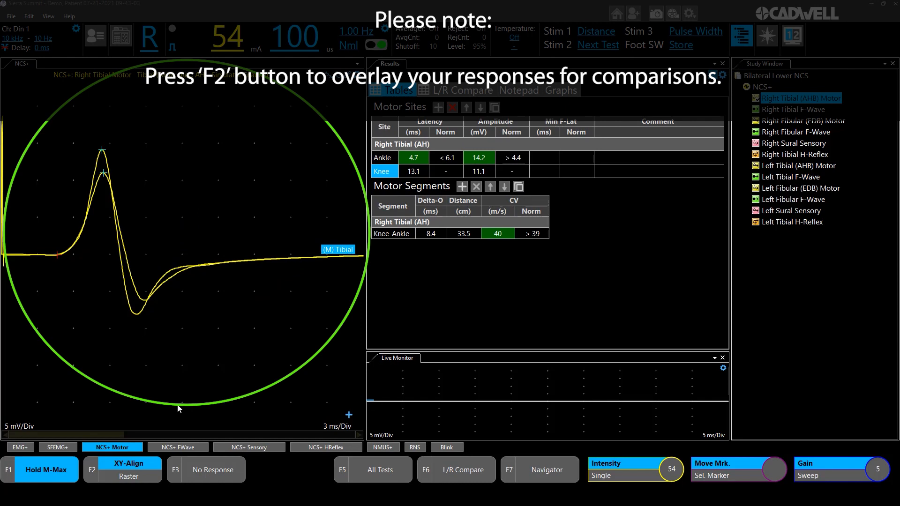
pyautogui.press('F2')
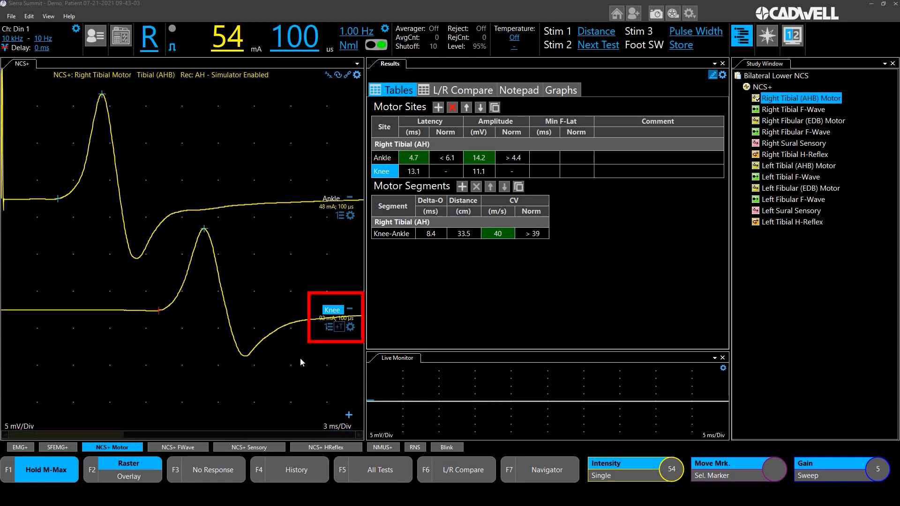
# Add a second trace to the knee site, compare T1 with T2, and select T1 for the results
pyautogui.click(339, 328)
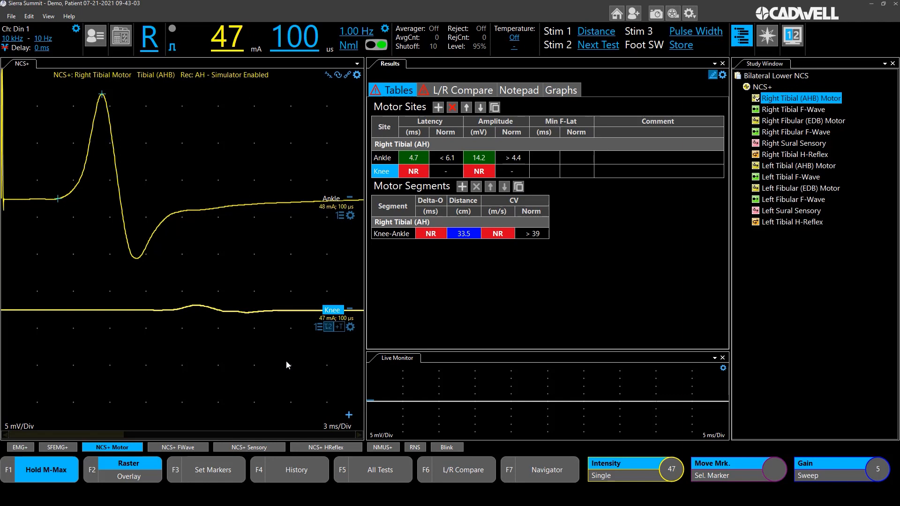
pyautogui.click(329, 328)
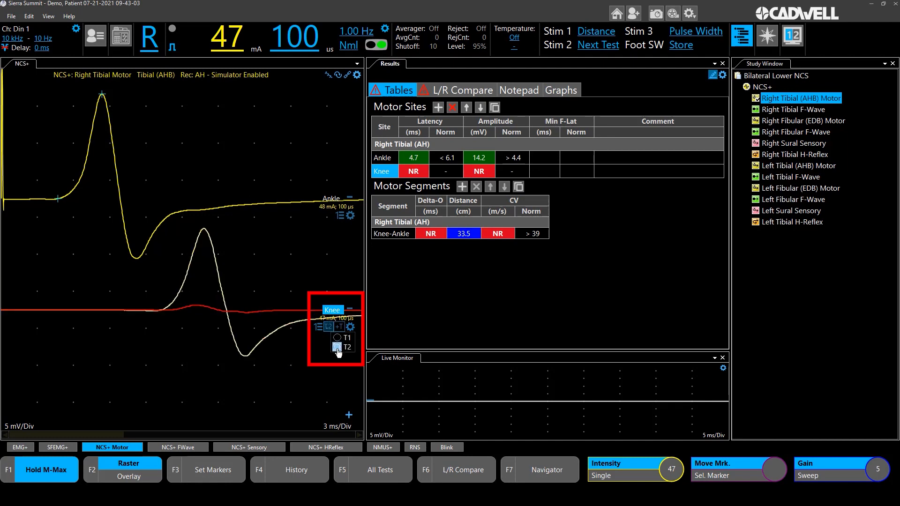
pyautogui.click(337, 348)
pyautogui.click(337, 347)
pyautogui.click(337, 347)
pyautogui.click(337, 347)
pyautogui.click(337, 338)
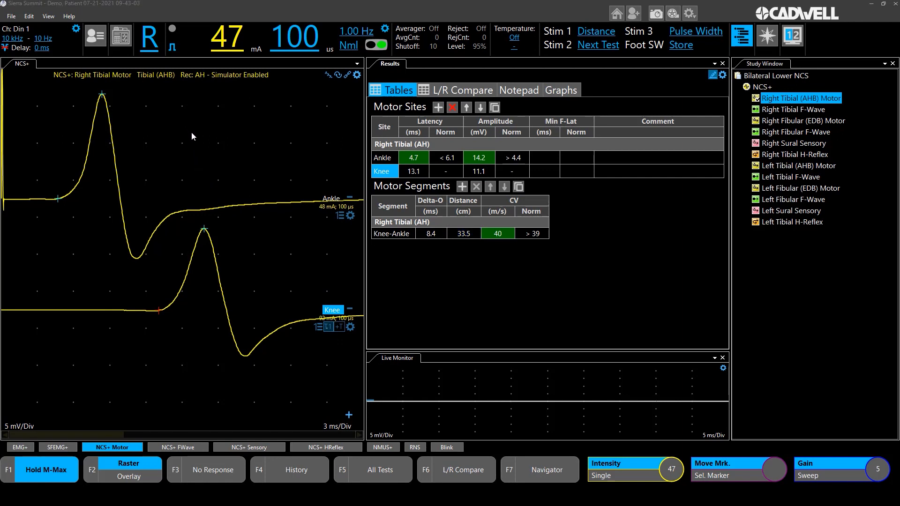
# Make the ankle site active, and reselect T1 from the knee site's trace list
pyautogui.click(331, 198)
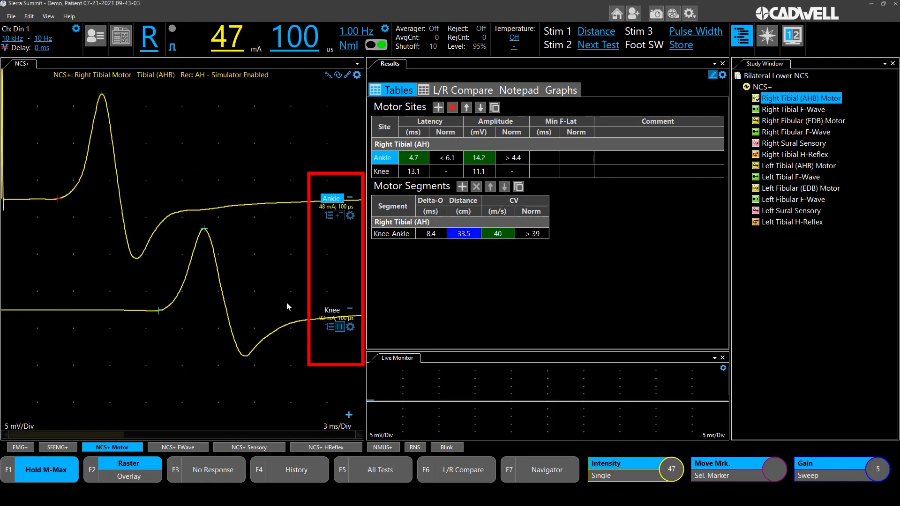
pyautogui.click(341, 334)
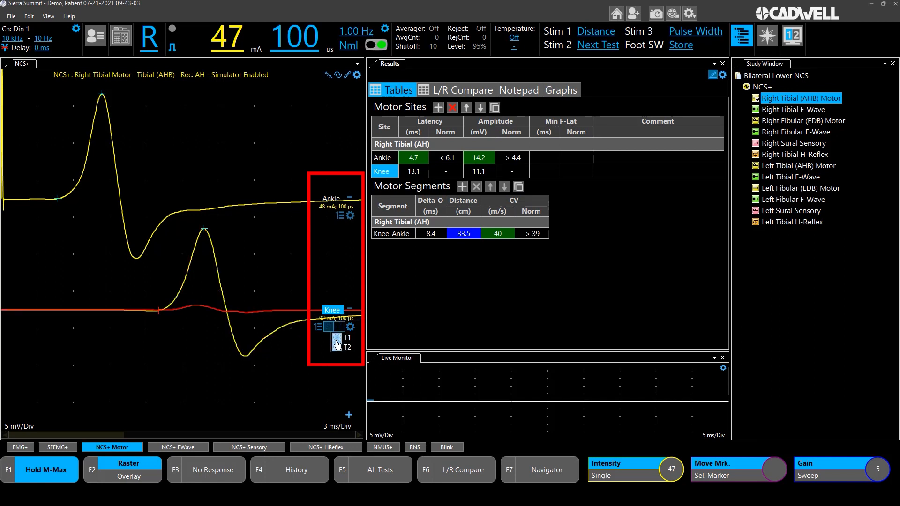
pyautogui.click(336, 339)
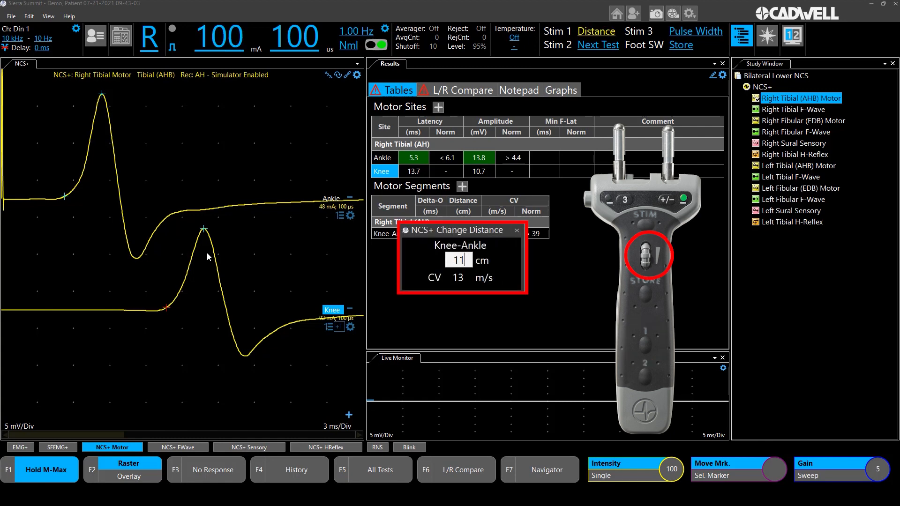
# Set the Knee-Ankle segment distance to 33.5 cm
pyautogui.scroll(6, 206, 253)
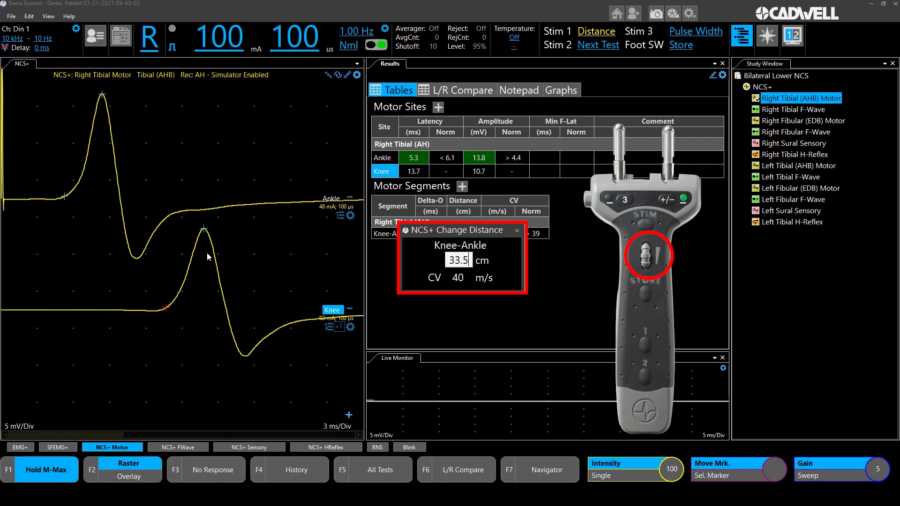
pyautogui.press('Return')
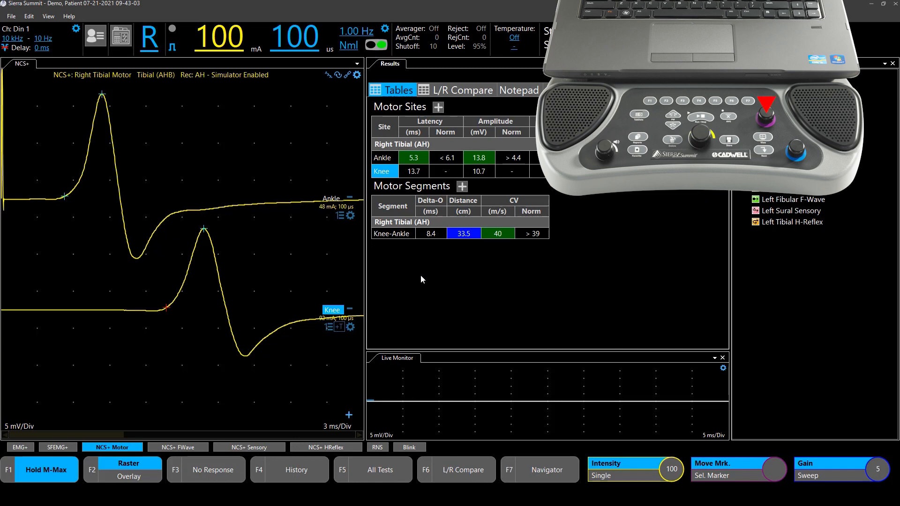
# Step through the knee response's markers, and select the ankle response's onset marker
pyautogui.press('Left')
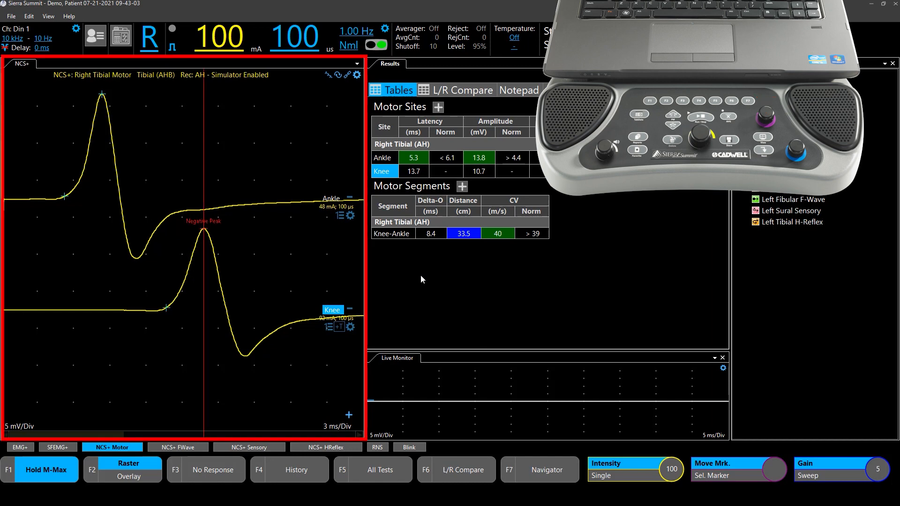
pyautogui.press('Right')
pyautogui.press('Up')
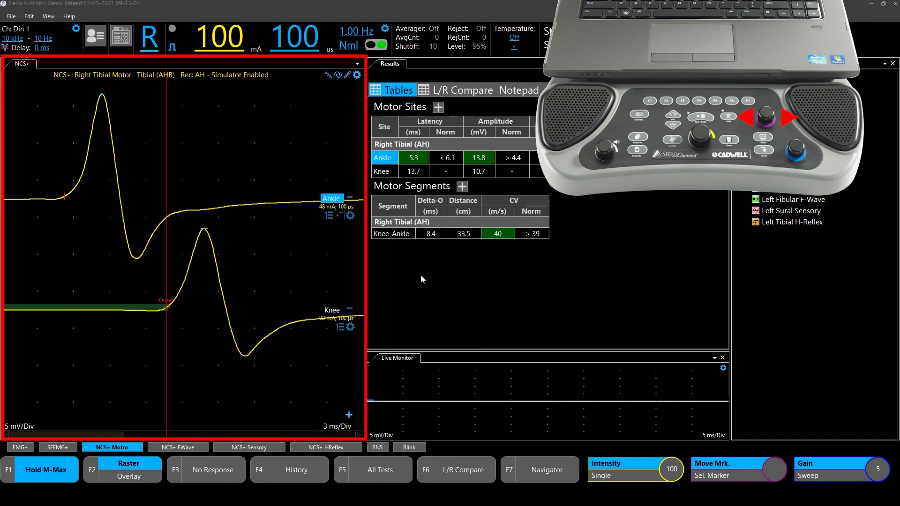
# Move the ankle response's onset marker to a latency of 4.7 ms
pyautogui.press('Left')
pyautogui.press('Left')
pyautogui.press('Left')
pyautogui.press('Right')
pyautogui.press('Right')
pyautogui.press('Right')
pyautogui.press('Right')
pyautogui.press('Right')
pyautogui.press('Right')
pyautogui.press('Right')
pyautogui.press('Left')
pyautogui.press('Left')
pyautogui.press('Left')
pyautogui.press('Left')
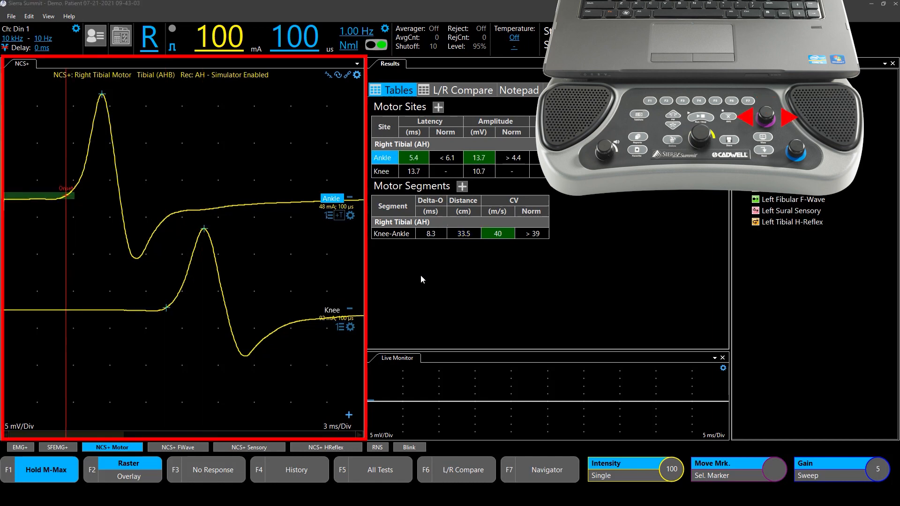
pyautogui.press('Left')
pyautogui.press('Left')
pyautogui.press('Left')
pyautogui.press('Left')
pyautogui.press('Left')
pyautogui.press('Left')
pyautogui.press('Left')
pyautogui.press('Left')
pyautogui.press('Right')
pyautogui.press('Right')
pyautogui.press('Right')
pyautogui.press('Right')
pyautogui.press('Right')
pyautogui.press('Right')
pyautogui.press('Right')
pyautogui.press('Right')
pyautogui.press('Right')
pyautogui.press('Right')
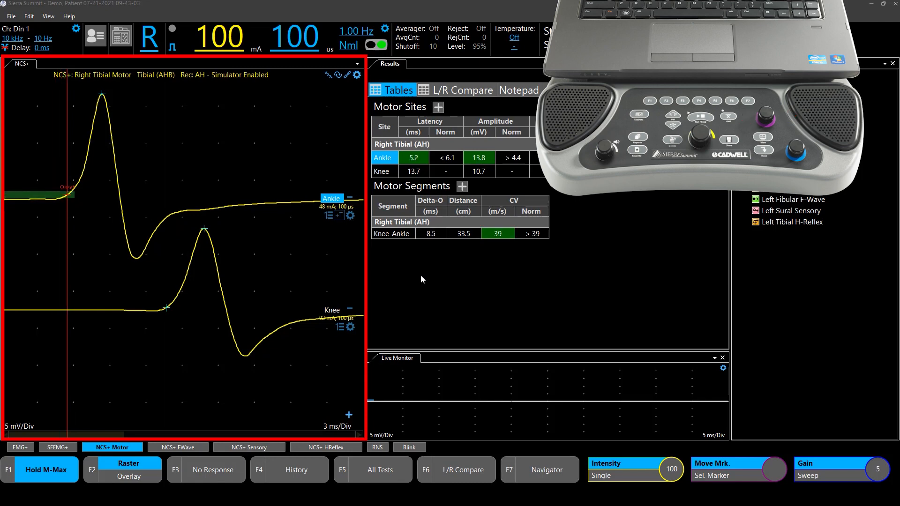
pyautogui.press('Left')
pyautogui.press('Left')
pyautogui.press('Left')
pyautogui.press('Left')
pyautogui.press('Left')
pyautogui.press('Left')
pyautogui.press('Left')
pyautogui.press('Left')
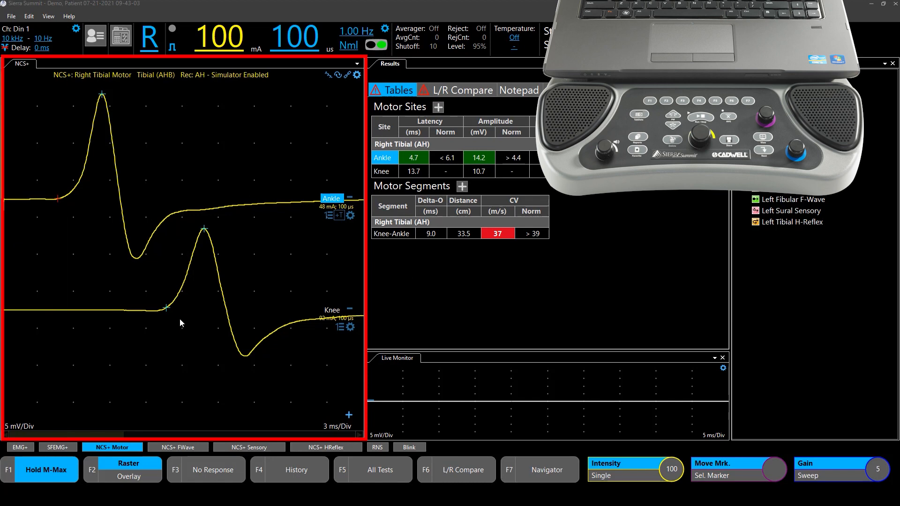
# Move the knee response's onset marker earlier, onto the flat baseline just before the upward deflection
pyautogui.moveTo(166, 310)
pyautogui.mouseDown()
pyautogui.moveTo(93, 322)
pyautogui.moveTo(158, 326)
pyautogui.moveTo(78, 325)
pyautogui.moveTo(166, 327)
pyautogui.mouseUp()
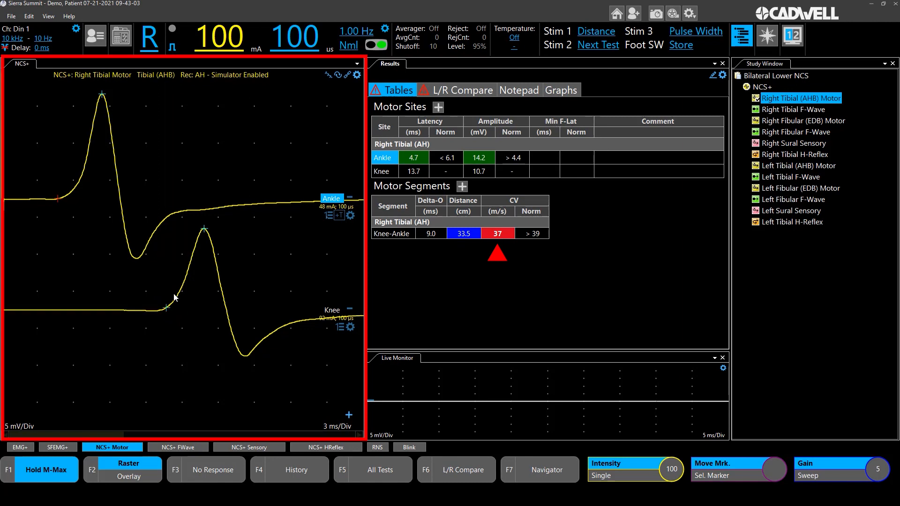
pyautogui.moveTo(165, 309); pyautogui.dragTo(159, 322)
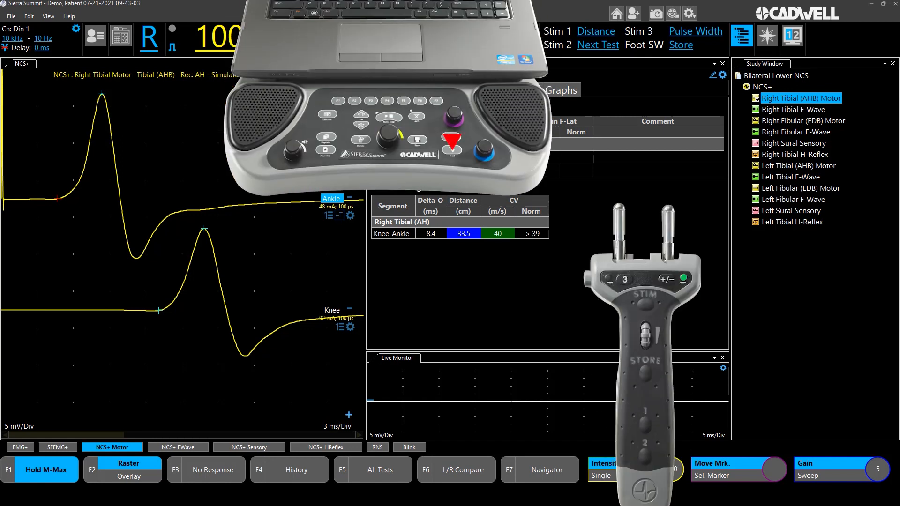
# Advance to the Right Tibial F-Wave test, and move the divider between the M-wave and F-wave portions slightly later
pyautogui.press('Down')
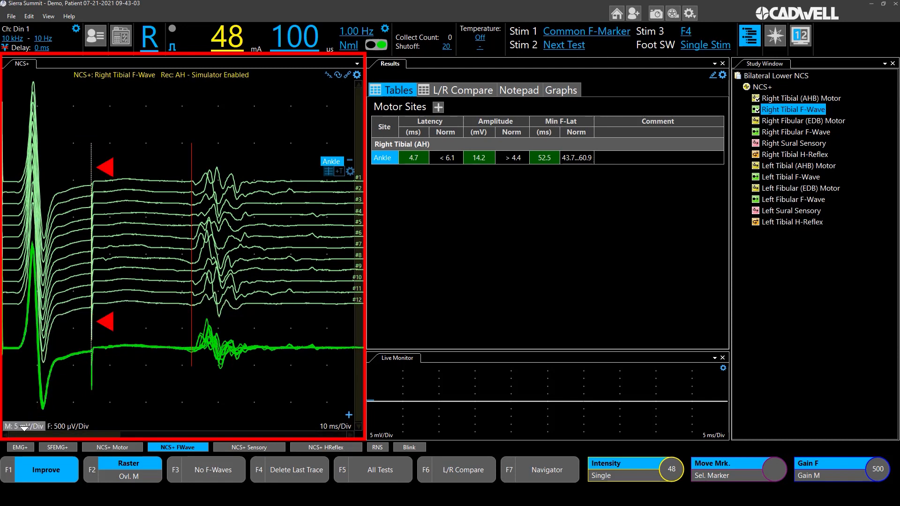
pyautogui.moveTo(91, 326)
pyautogui.mouseDown()
pyautogui.moveTo(295, 330)
pyautogui.moveTo(9, 343)
pyautogui.moveTo(117, 342)
pyautogui.moveTo(103, 342)
pyautogui.mouseUp()
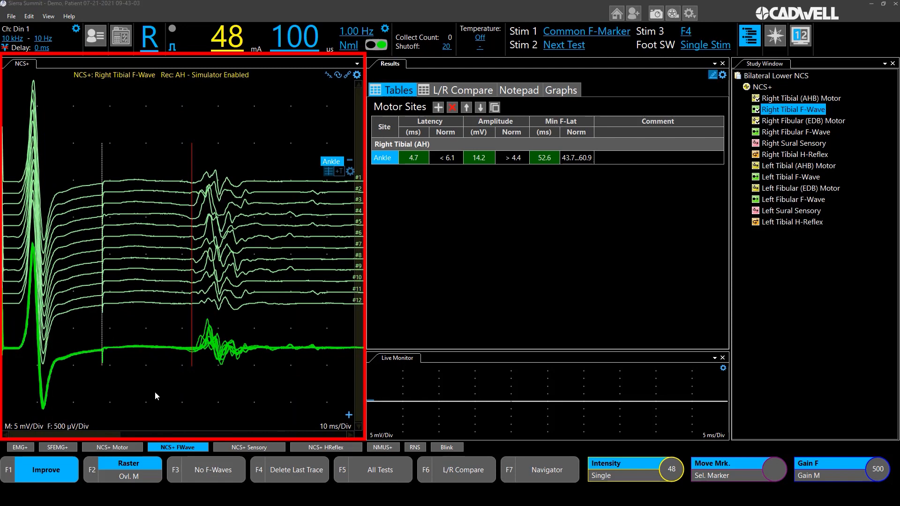
# Review the trace options for F-wave trace #5 without choosing one, and check the ankle site's trace list
pyautogui.rightClick(150, 228)
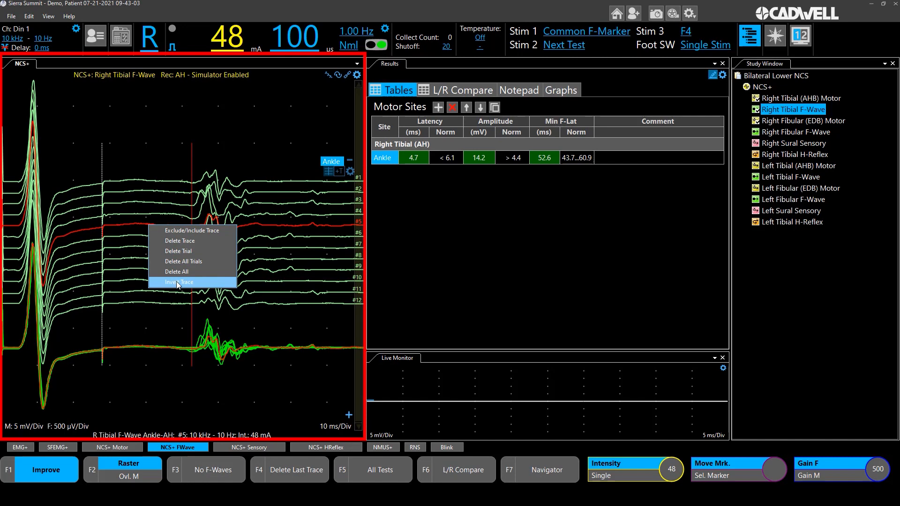
pyautogui.click(283, 170)
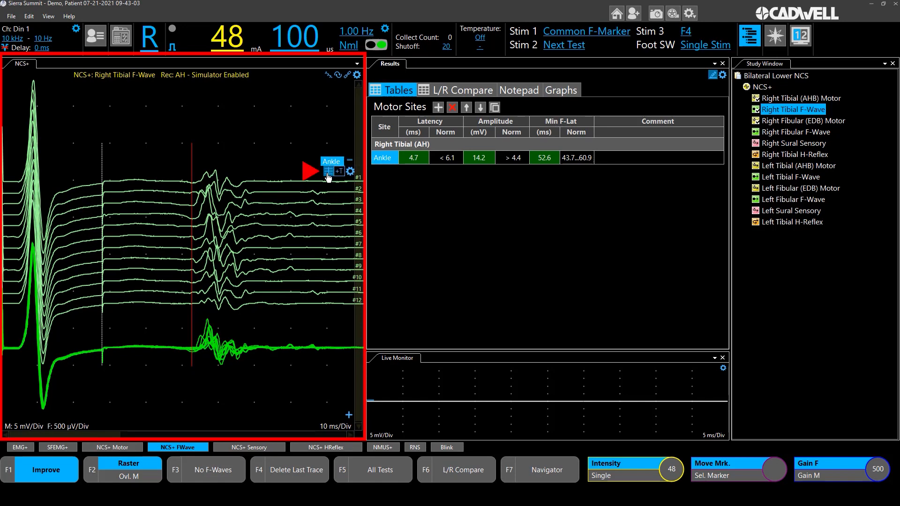
pyautogui.click(327, 173)
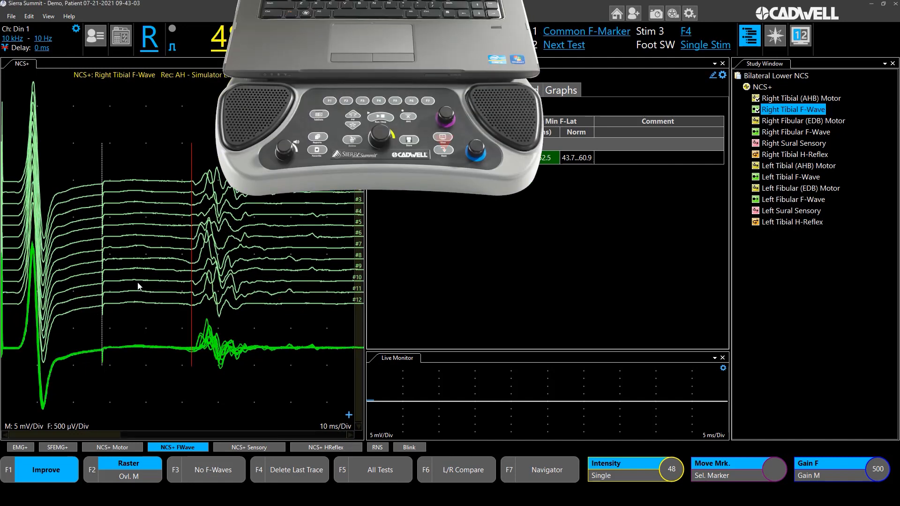
# Advance to the Right Fibular (EDB) Motor test, and stimulate the Bel fib head and Pop fossa sites at 100 mA
pyautogui.press('Down')
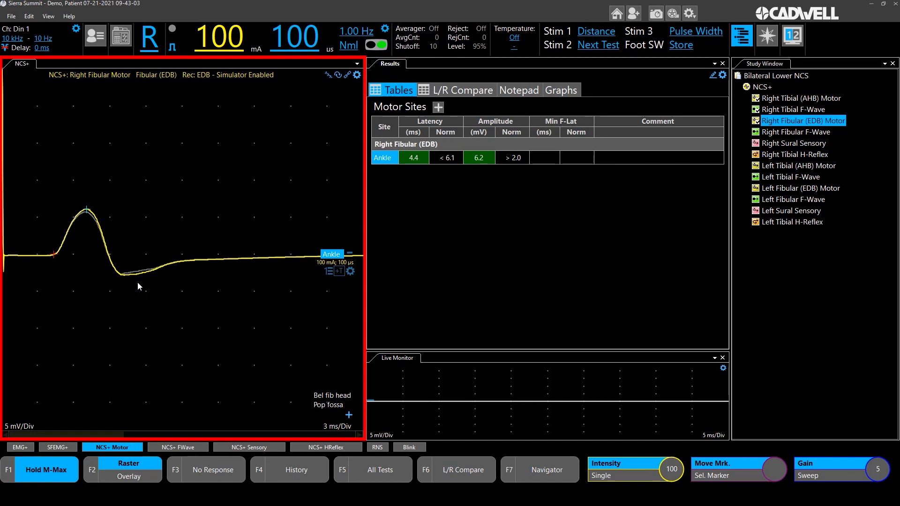
pyautogui.press('Down')
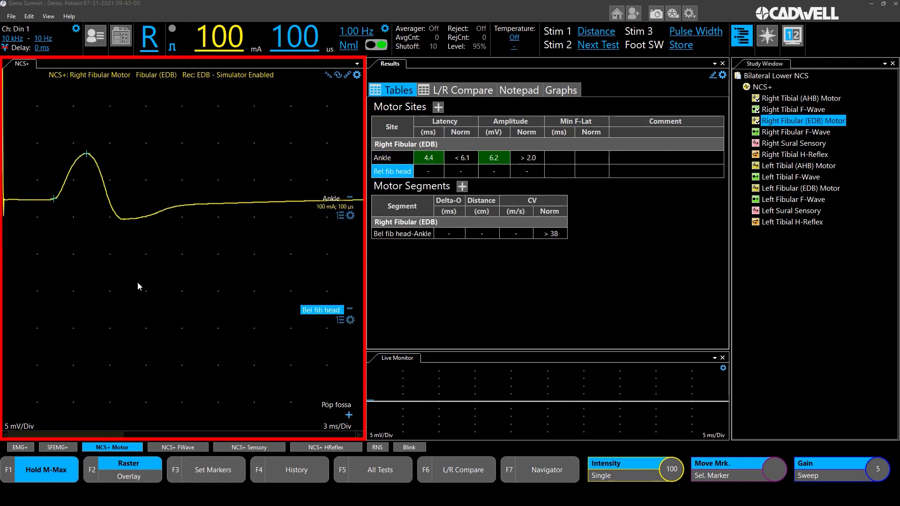
pyautogui.press('space')
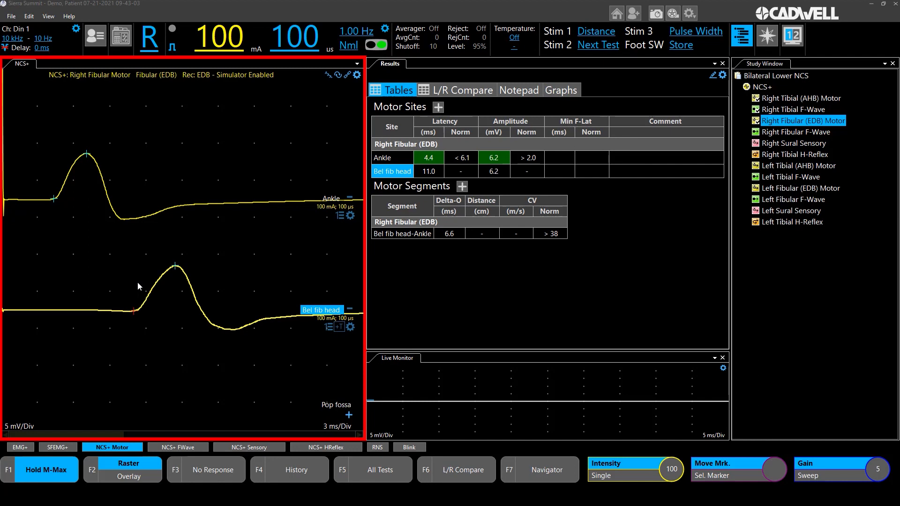
pyautogui.press('Down')
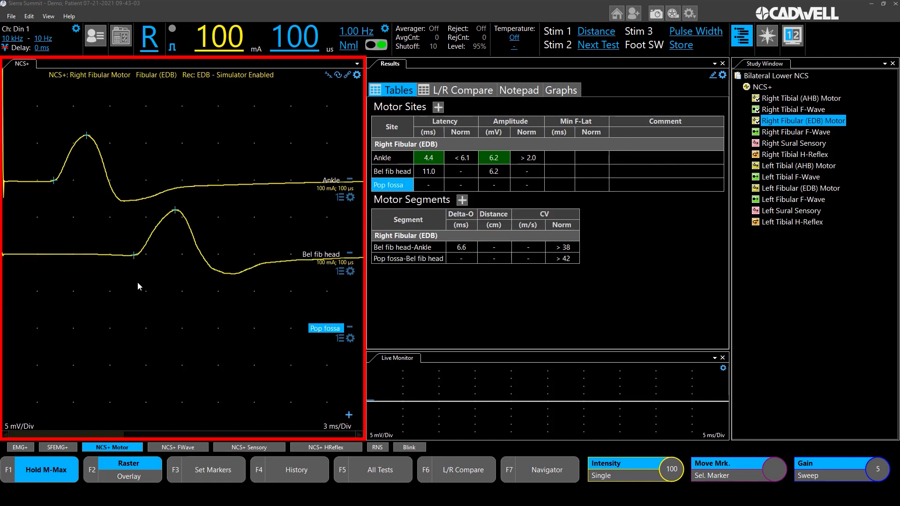
pyautogui.press('space')
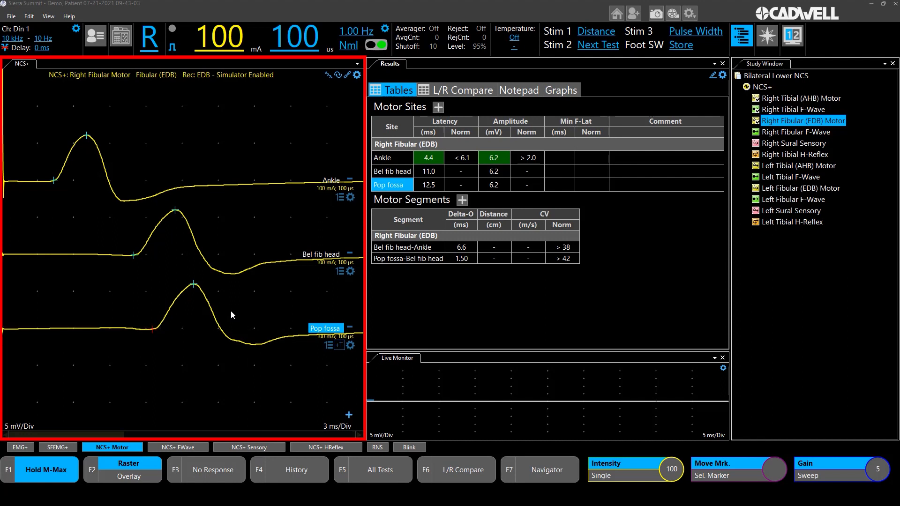
# Turn on History, and review the stored traces listed for the Pop fossa site
pyautogui.click(297, 474)
pyautogui.click(328, 347)
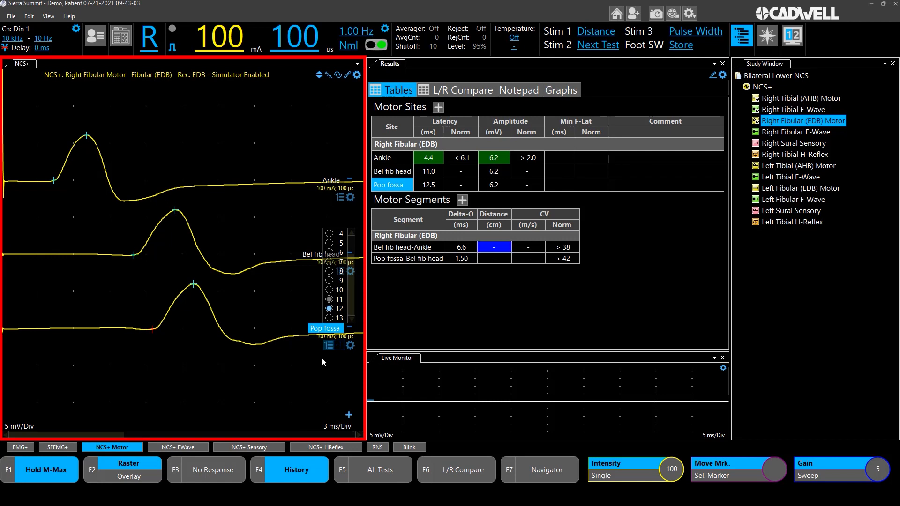
pyautogui.click(328, 347)
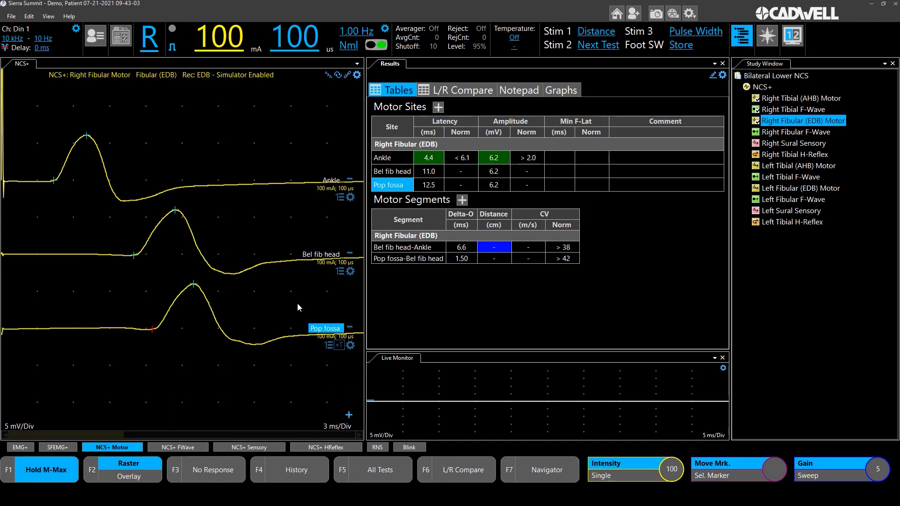
# Rearrange the sites by swapping the Ankle and Bel fib head traces, and the Bel fib head and Pop fossa traces
pyautogui.click(327, 77)
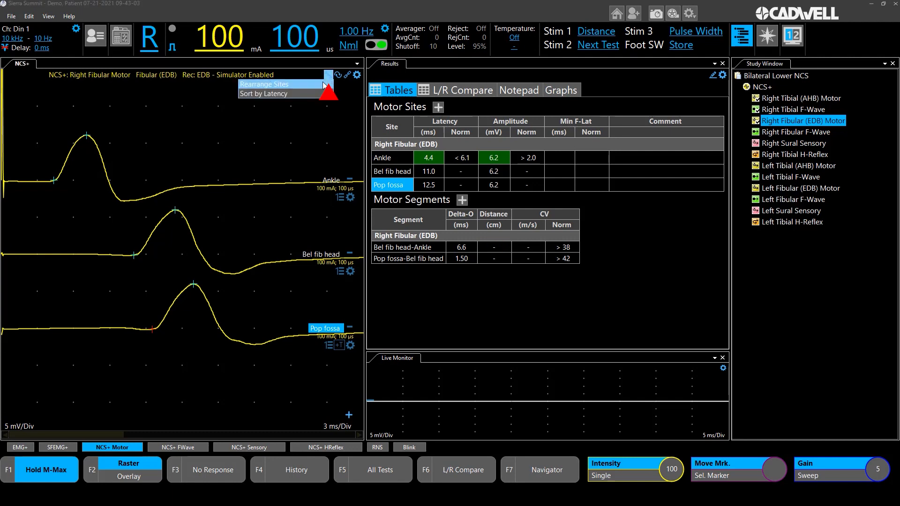
pyautogui.click(287, 85)
pyautogui.moveTo(251, 246); pyautogui.dragTo(261, 159)
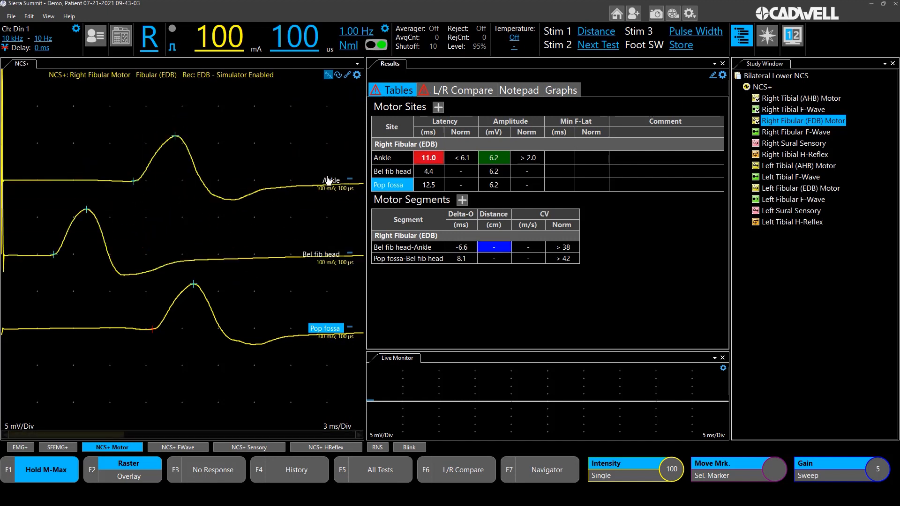
pyautogui.click(257, 346)
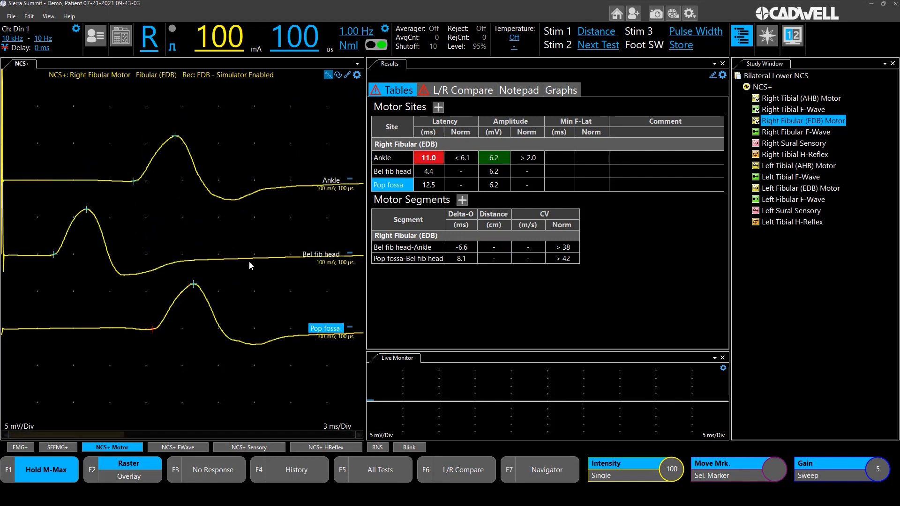
pyautogui.moveTo(255, 346); pyautogui.dragTo(254, 255)
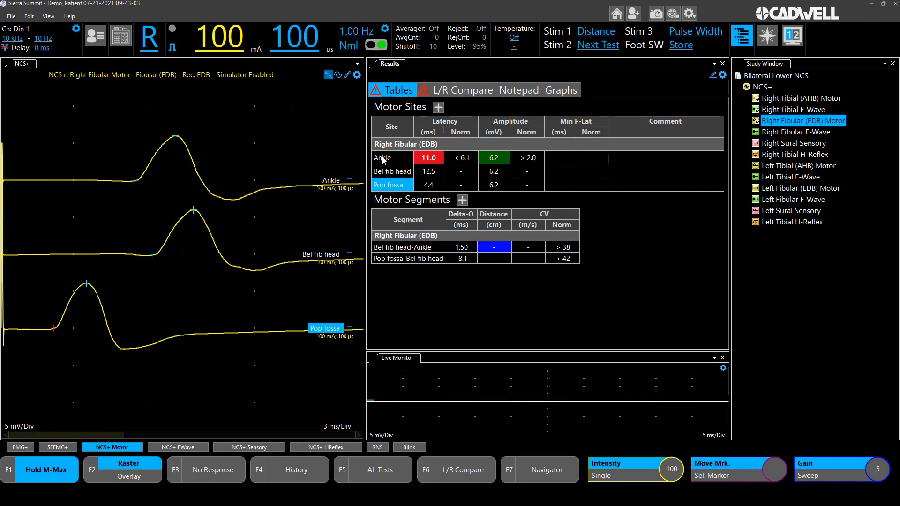
pyautogui.click(326, 79)
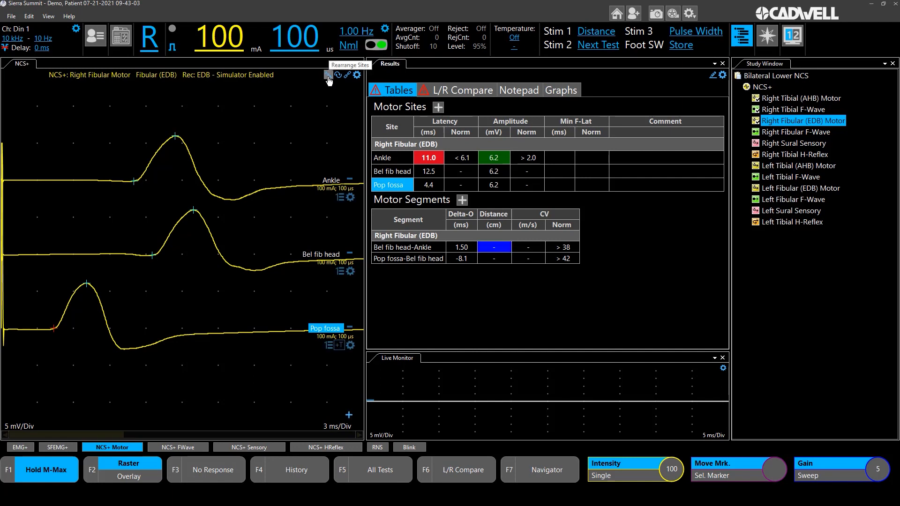
# Sort the right fibular motor sites by latency
pyautogui.click(328, 76)
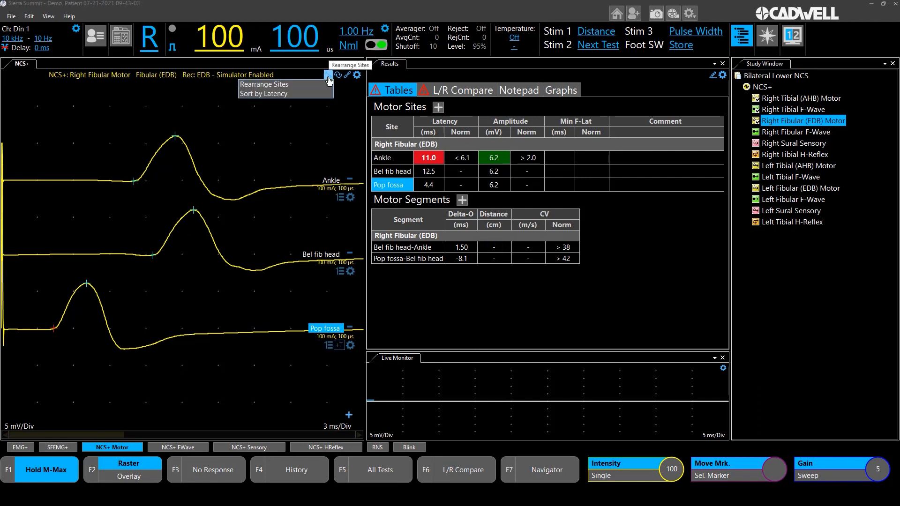
pyautogui.click(282, 96)
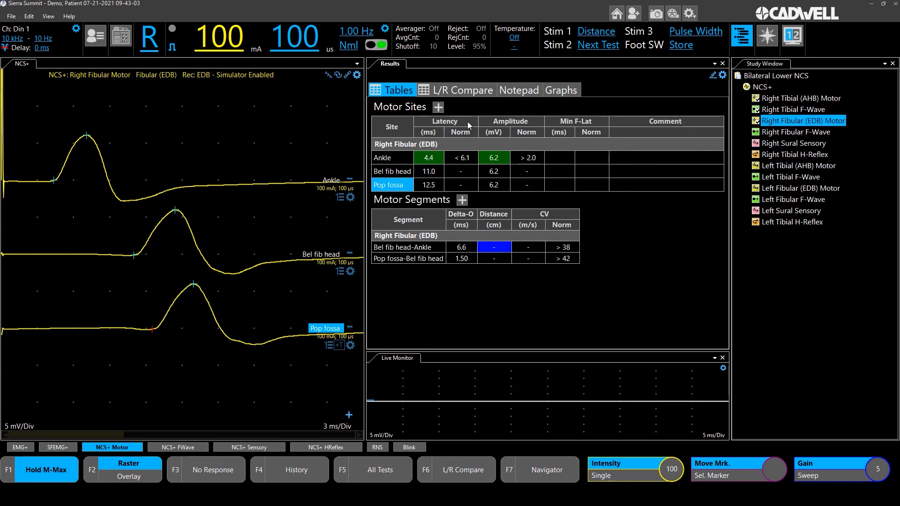
# Review the Same Gain and Same Sweep options for the motor traces, and scroll the waveforms along the time axis
pyautogui.click(347, 76)
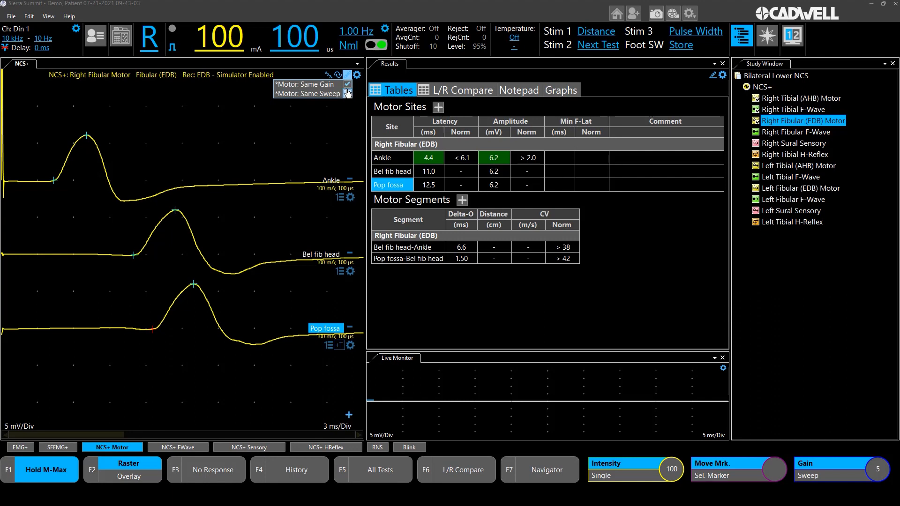
pyautogui.click(336, 131)
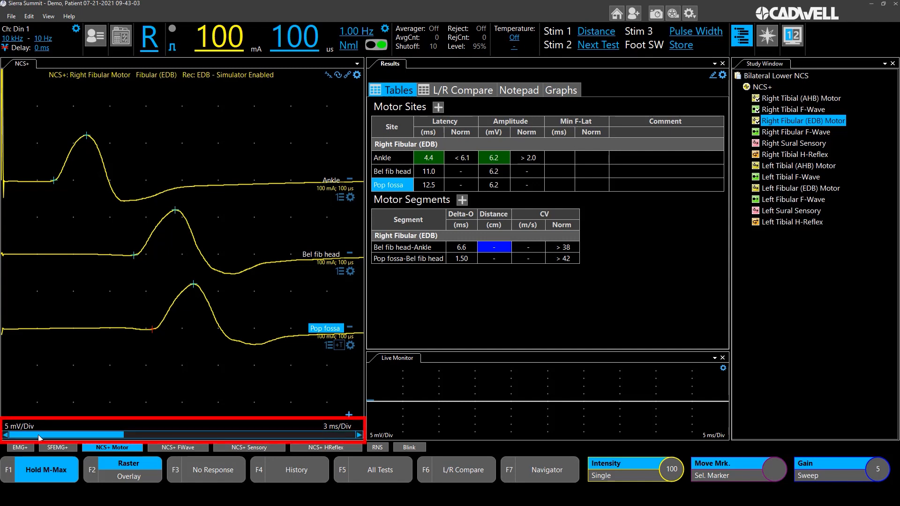
pyautogui.moveTo(40, 435); pyautogui.dragTo(61, 435)
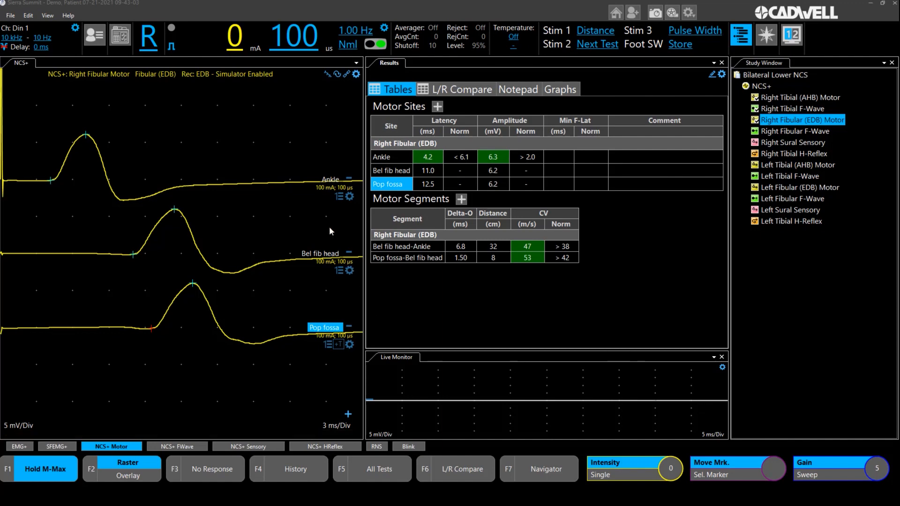
# Add a Fibular motor site named "Leg mid calf" with EDB recording after the ankle site
pyautogui.click(326, 182)
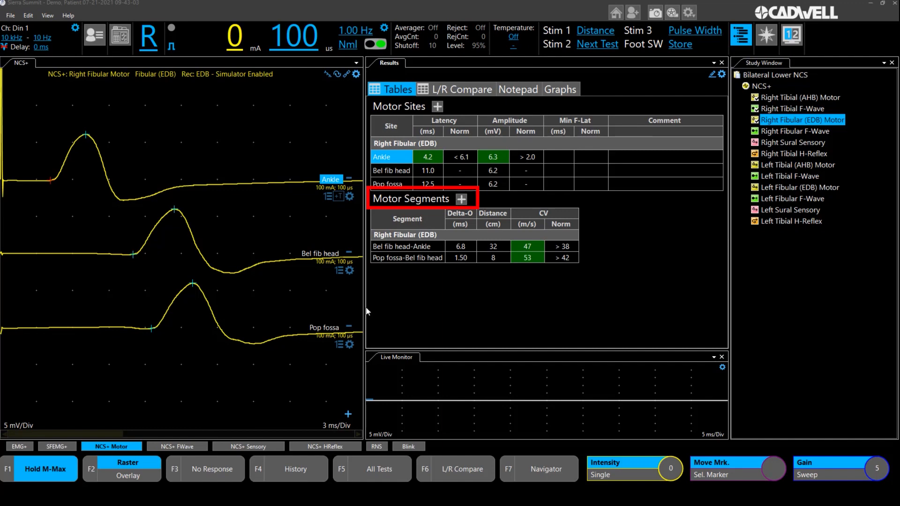
pyautogui.click(348, 414)
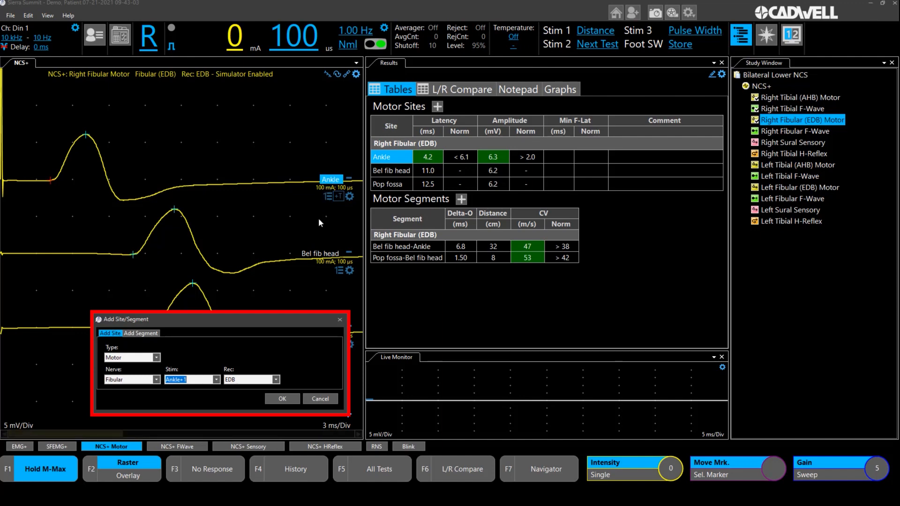
pyautogui.click(215, 380)
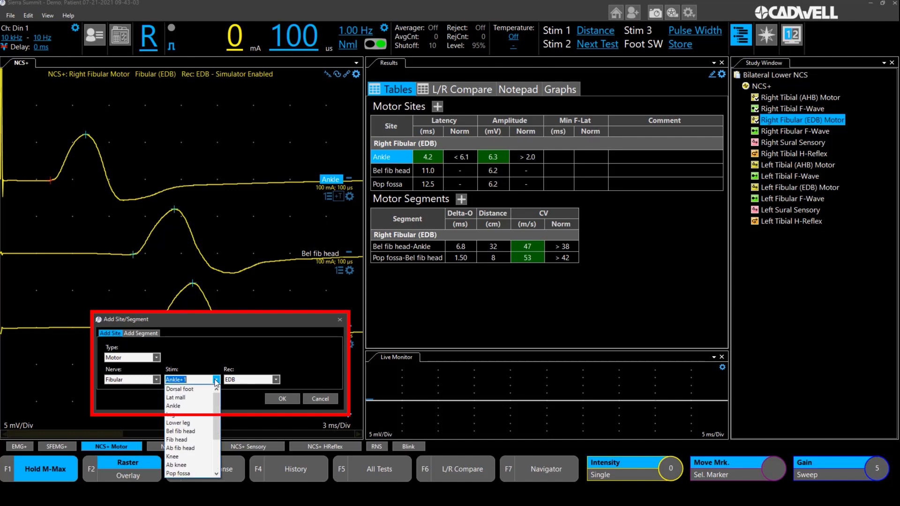
pyautogui.moveTo(216, 438); pyautogui.dragTo(215, 400)
pyautogui.write('Leg')
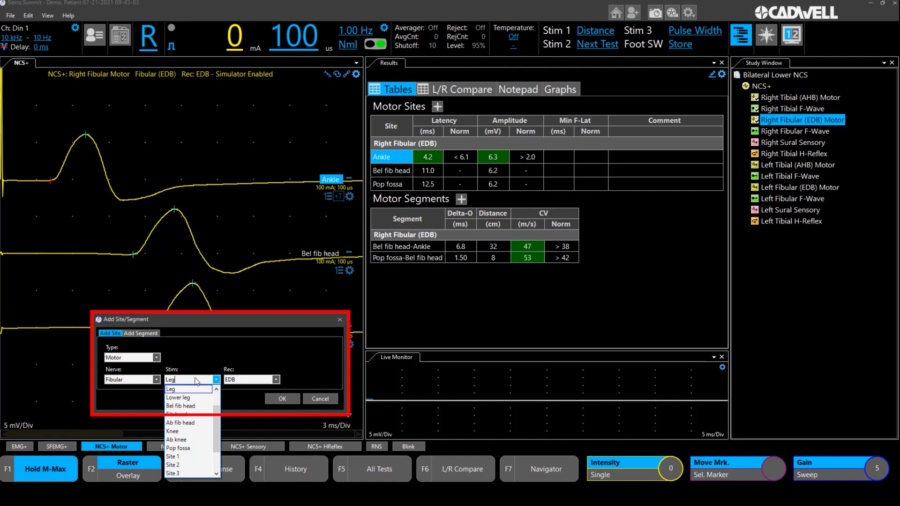
pyautogui.write('mid')
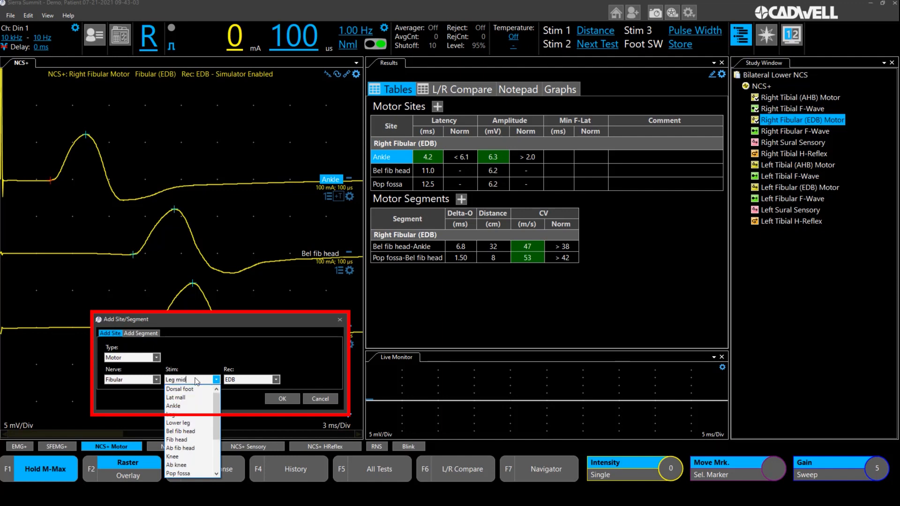
pyautogui.write(' calf')
pyautogui.click(282, 399)
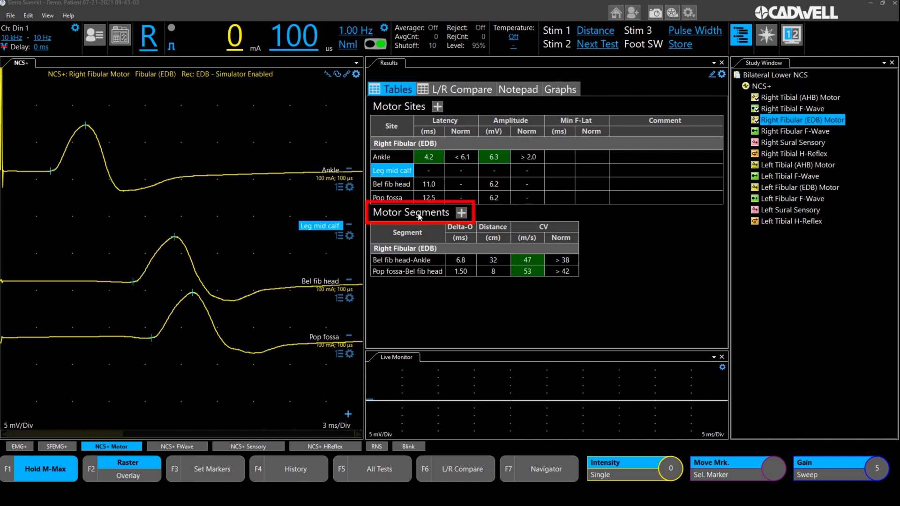
# Add a Fibular motor segment from Leg mid calf to Ankle with EDB recording
pyautogui.click(462, 212)
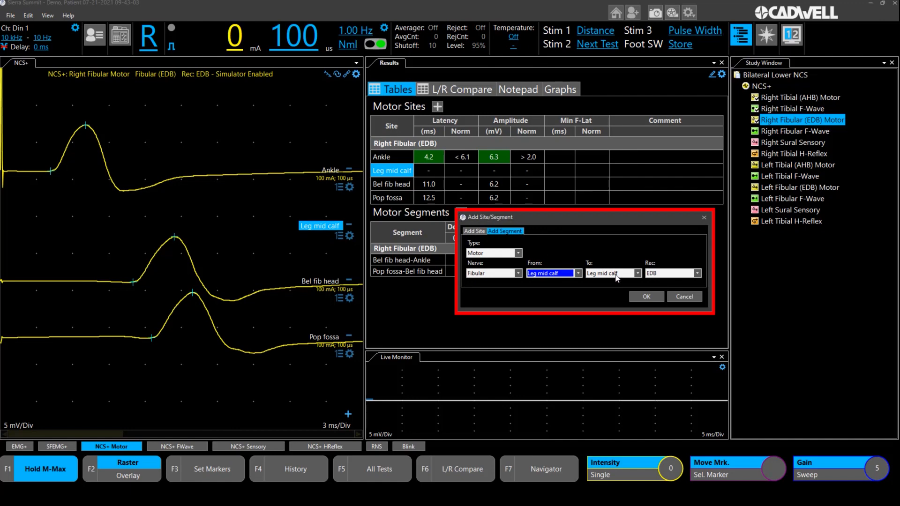
pyautogui.click(640, 274)
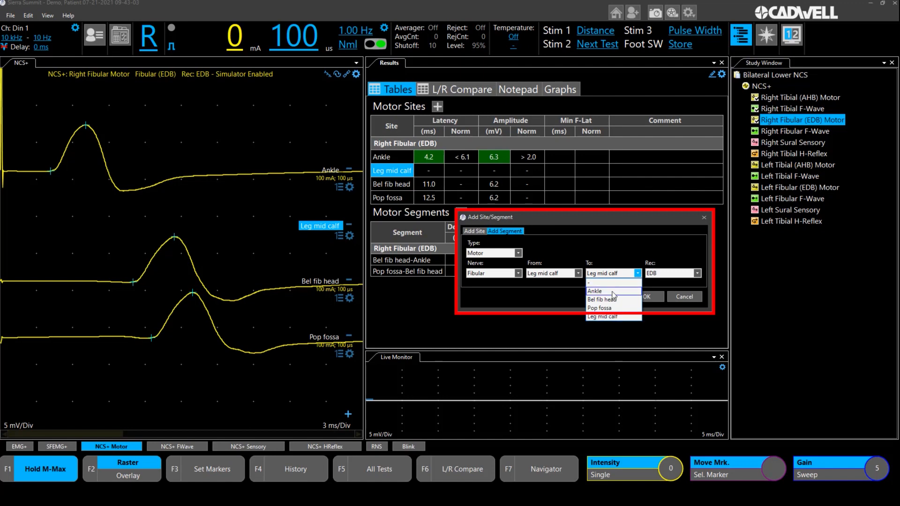
pyautogui.click(634, 291)
pyautogui.click(643, 297)
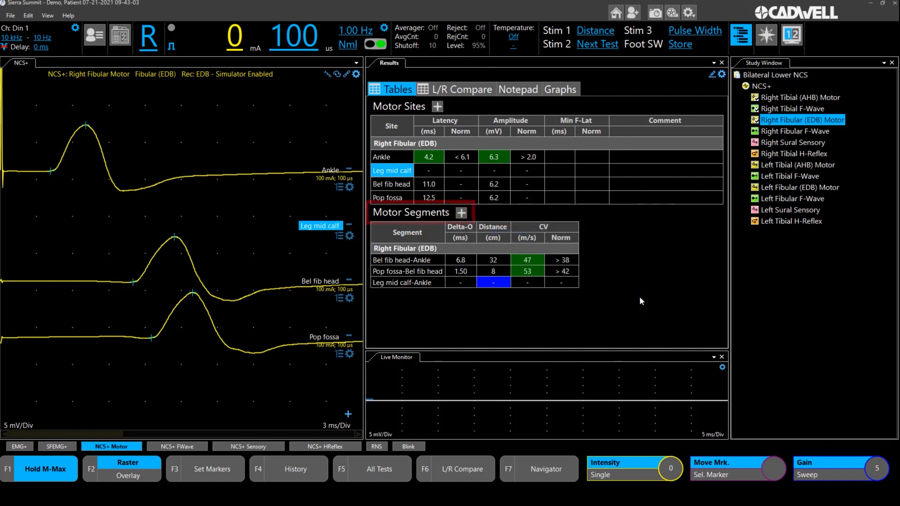
# Add another Fibular motor segment with EDB recording that ends at Leg mid calf
pyautogui.click(462, 212)
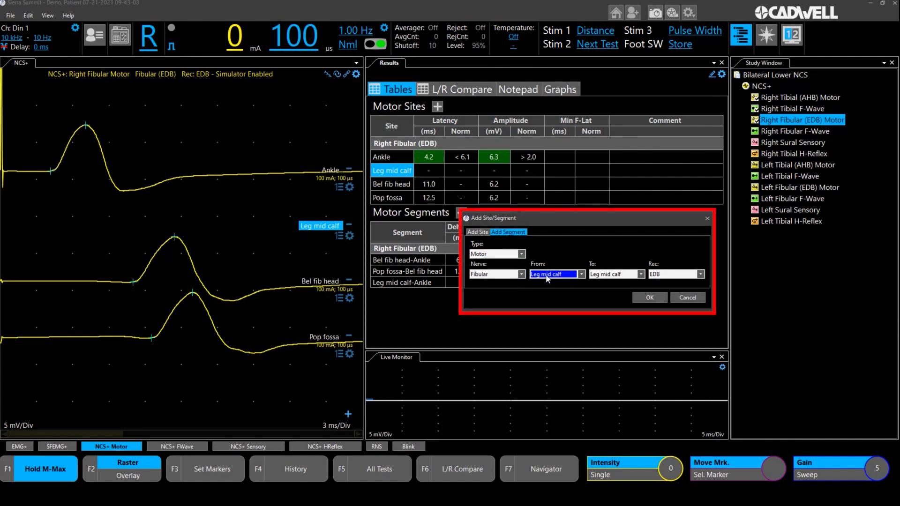
pyautogui.click(568, 276)
pyautogui.click(557, 292)
pyautogui.click(645, 298)
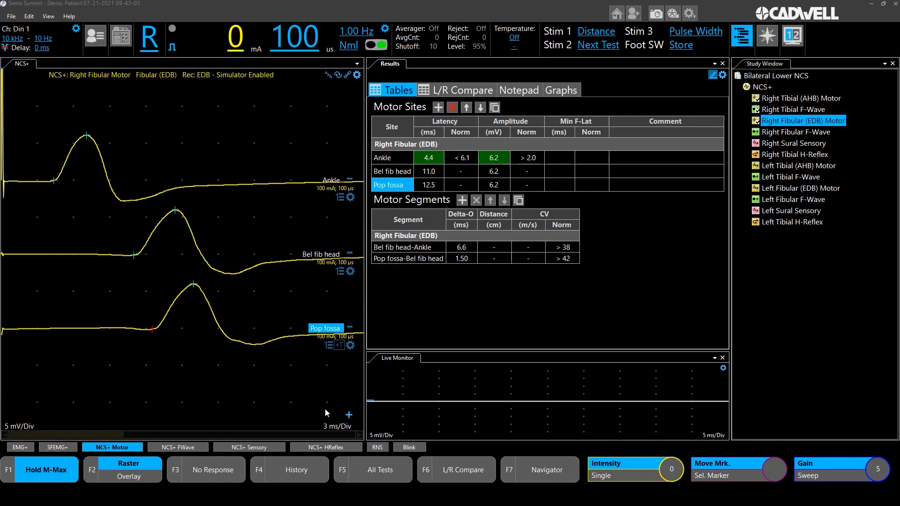
# Record the right fibular F-waves at the ankle with 100 mA stimulation, and delete the last traces
pyautogui.press('pagedown')
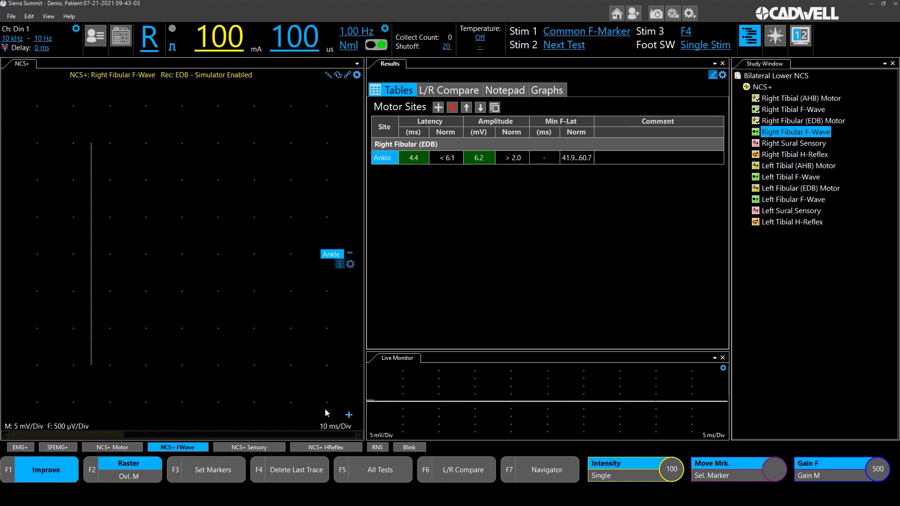
pyautogui.press('space')
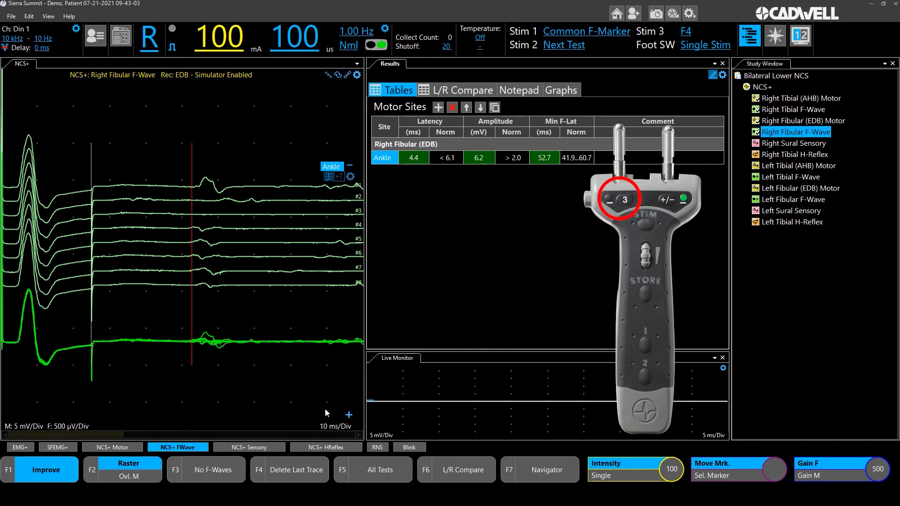
pyautogui.press('F4')
pyautogui.press('F4')
pyautogui.press('F4')
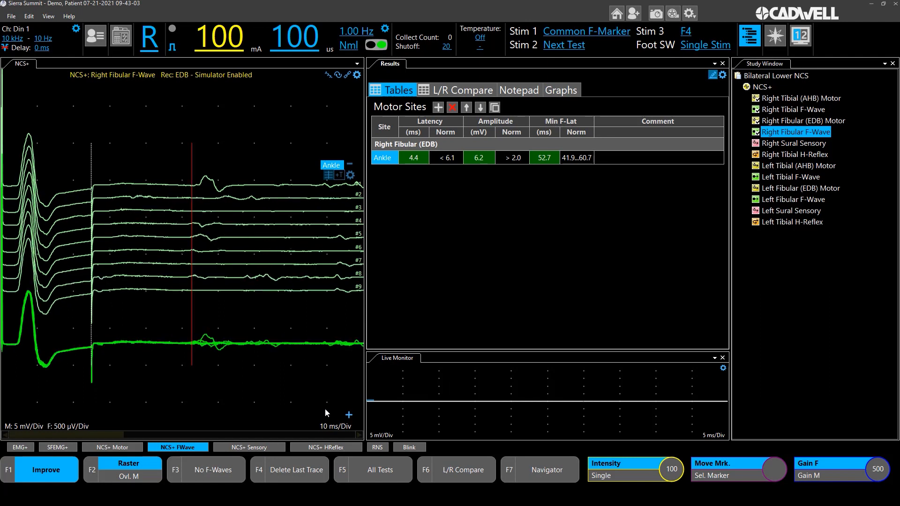
# Open the Right Sural Sensory study and start stimulating the calf site at 3 mA
pyautogui.press('Down')
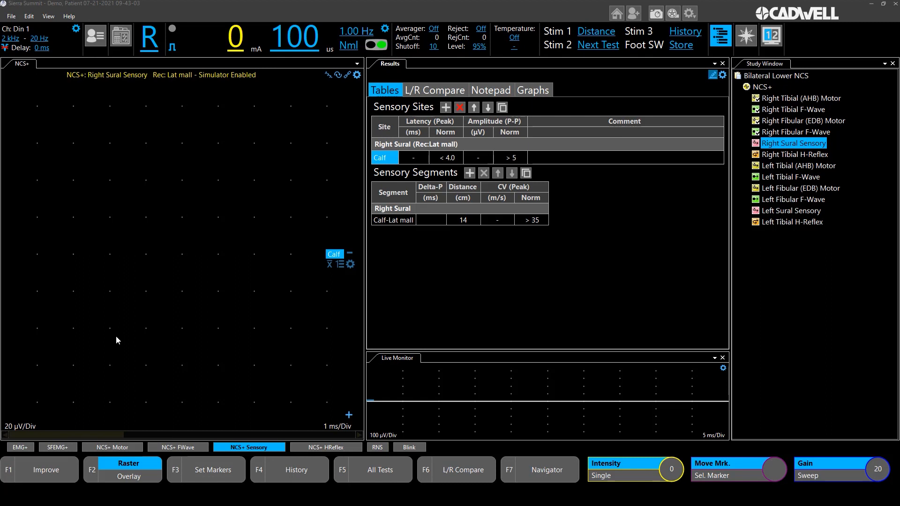
pyautogui.press('Up')
pyautogui.press('Up')
pyautogui.press('Up')
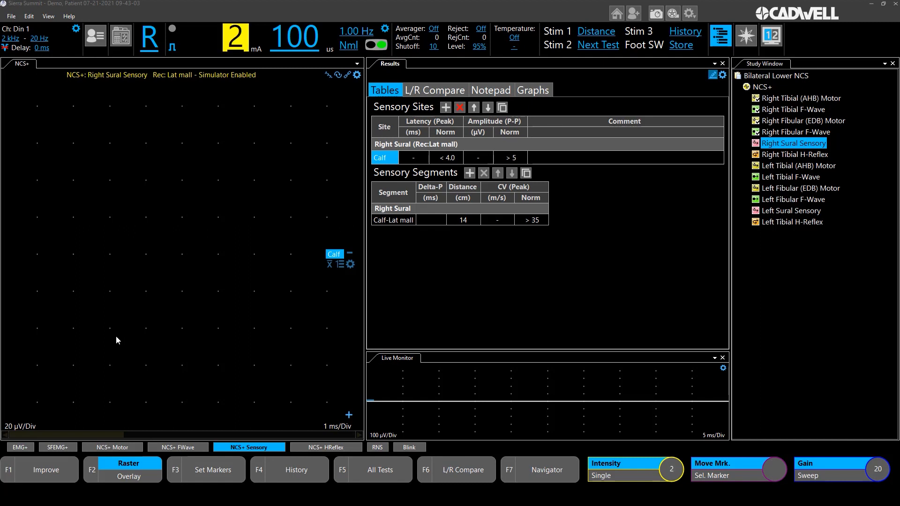
pyautogui.press('space')
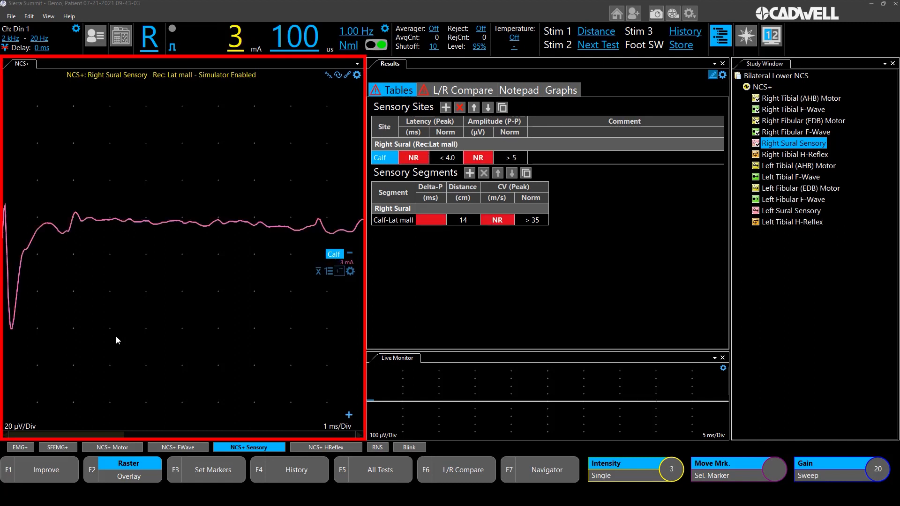
# Raise the stimulus intensity gradually to 59 mA while recording the right sural calf responses
pyautogui.press('Up')
pyautogui.press('Up')
pyautogui.press('Up')
pyautogui.press('Down')
pyautogui.press('Up')
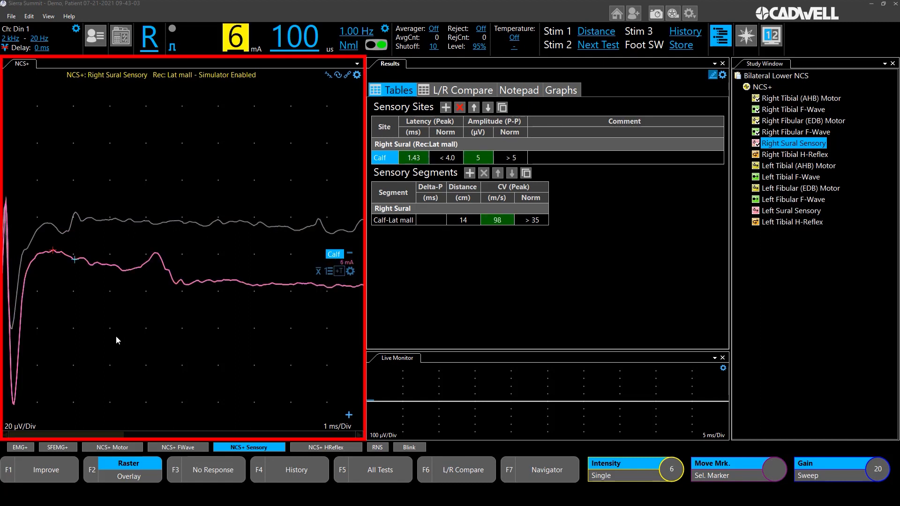
pyautogui.press('Up')
pyautogui.press('Up')
pyautogui.press('Up')
pyautogui.press('Up')
pyautogui.press('Up')
pyautogui.press('Up')
pyautogui.press('Up')
pyautogui.press('Up')
pyautogui.press('Up')
pyautogui.press('Up')
pyautogui.press('Up')
pyautogui.press('Up')
pyautogui.press('Up')
pyautogui.press('Up')
pyautogui.press('Up')
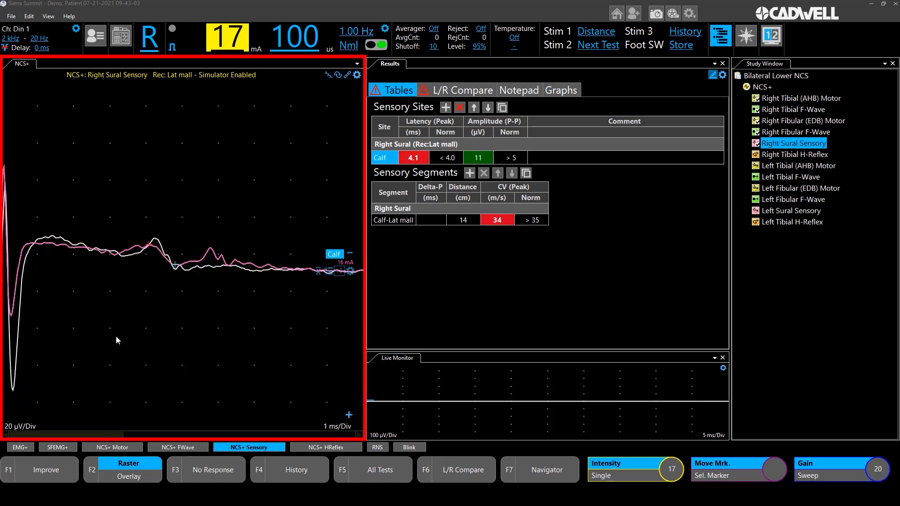
pyautogui.press('Up')
pyautogui.press('Up')
pyautogui.press('Up')
pyautogui.press('Up')
pyautogui.press('Up')
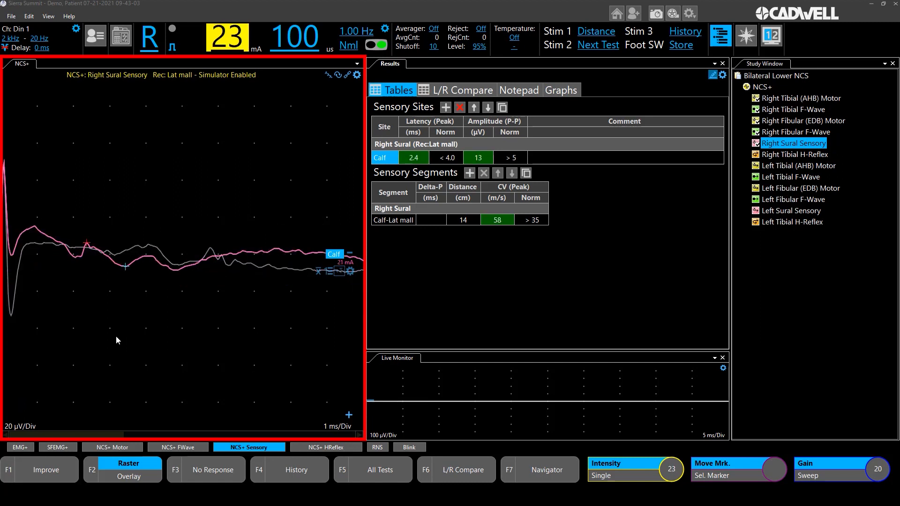
pyautogui.press('Up')
pyautogui.press('Up')
pyautogui.press('Up')
pyautogui.press('Up')
pyautogui.press('Up')
pyautogui.press('Up')
pyautogui.press('Up')
pyautogui.press('Up')
pyautogui.press('Up')
pyautogui.press('Up')
pyautogui.press('Up')
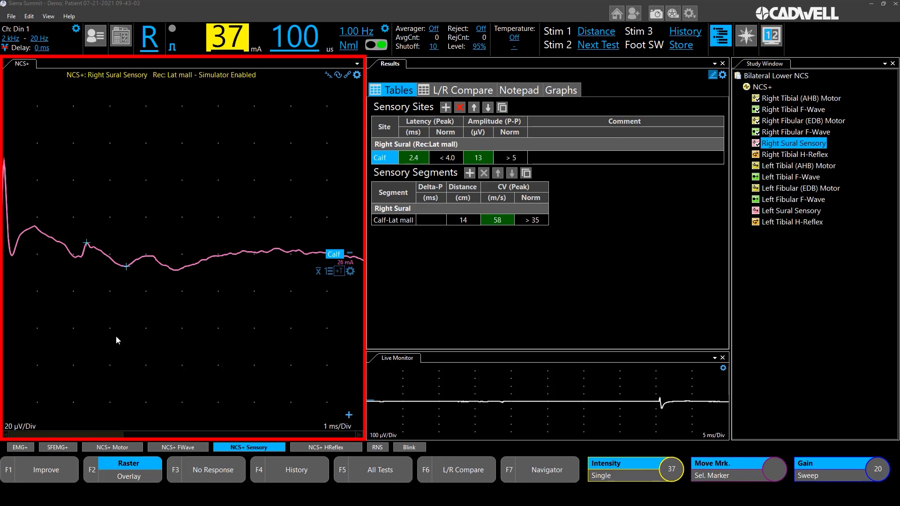
pyautogui.press('Up')
pyautogui.press('Up')
pyautogui.press('Up')
pyautogui.press('Up')
pyautogui.press('Up')
pyautogui.press('Up')
pyautogui.press('Up')
pyautogui.press('Up')
pyautogui.press('Up')
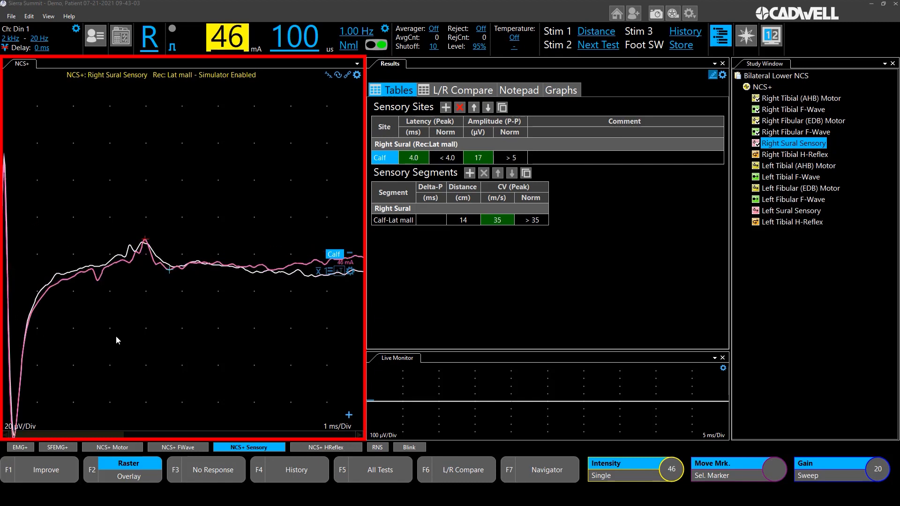
pyautogui.press('Up')
pyautogui.press('Up')
pyautogui.press('Up')
pyautogui.press('Up')
pyautogui.press('Up')
pyautogui.press('Up')
pyautogui.press('Up')
pyautogui.press('Up')
pyautogui.press('Up')
pyautogui.press('Up')
pyautogui.press('Up')
pyautogui.press('Up')
pyautogui.press('Up')
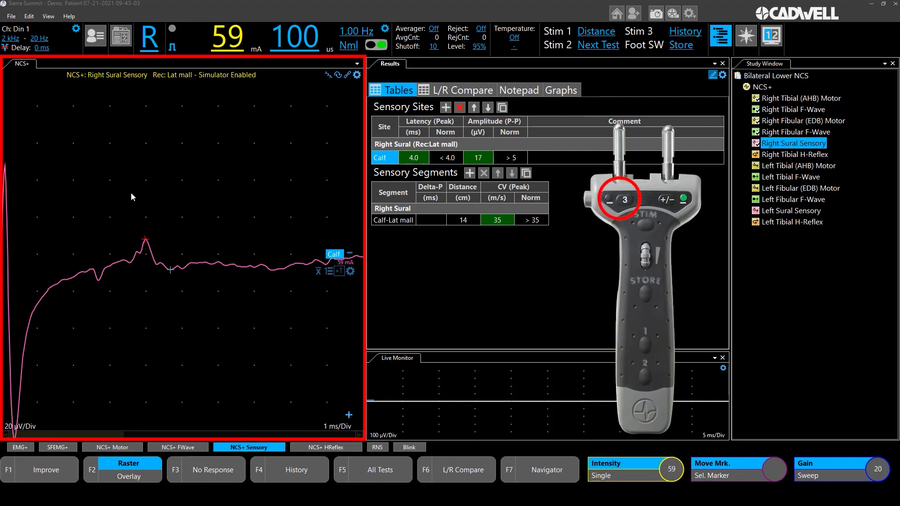
# Browse back through the Calf trace history and choose stored trace 2 as the displayed response
pyautogui.press('F4')
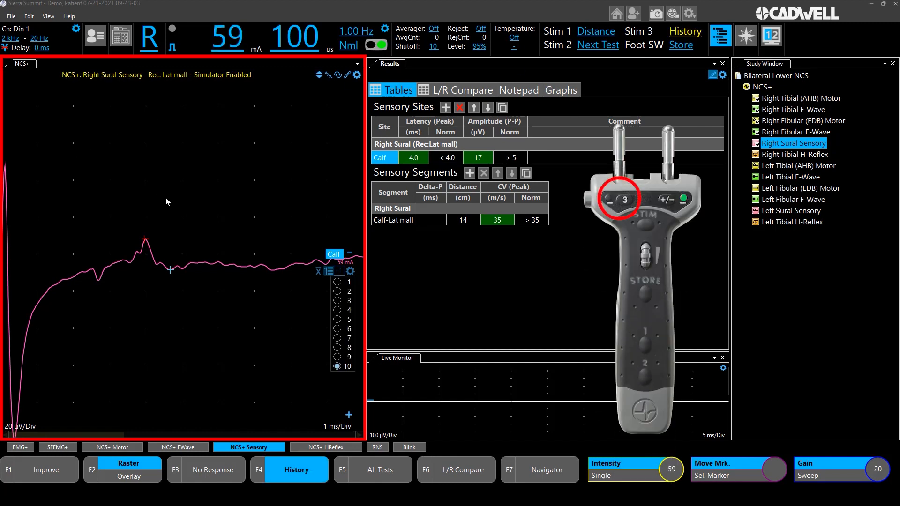
pyautogui.scroll(5, 165, 197)
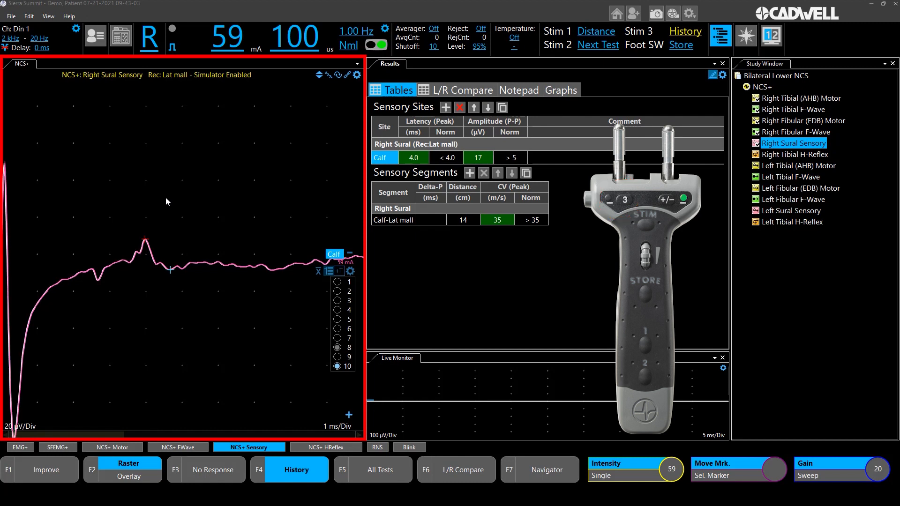
pyautogui.scroll(3, 165, 197)
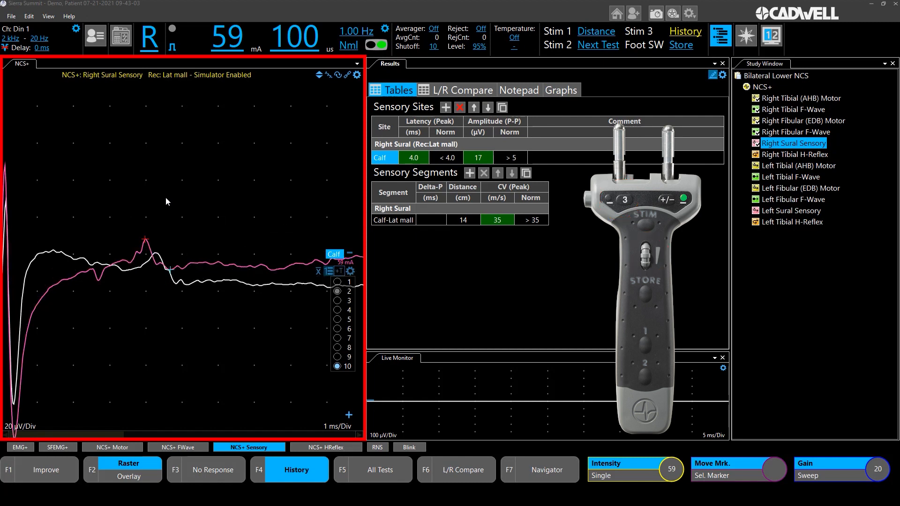
pyautogui.press('F4')
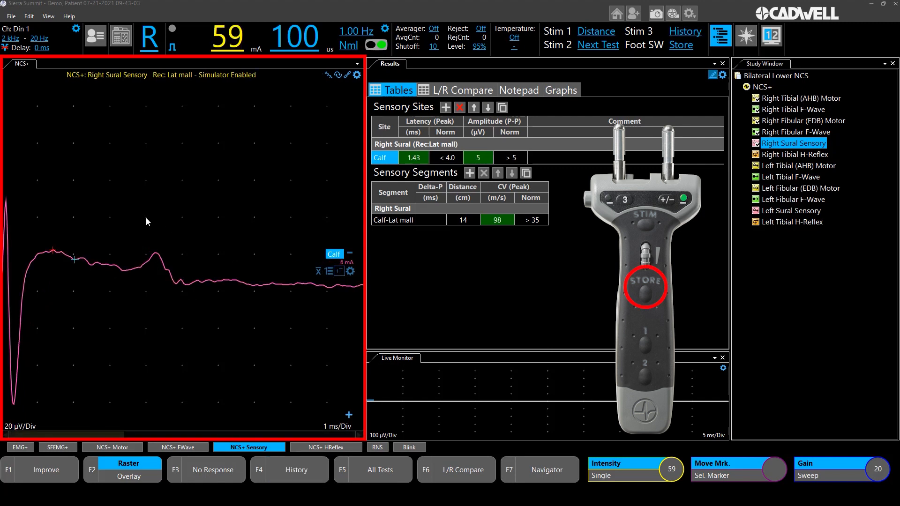
# Move the Calf trace's negative peak marker to the peak at about 4.3 ms and the other marker to the trough after it
pyautogui.click(53, 254)
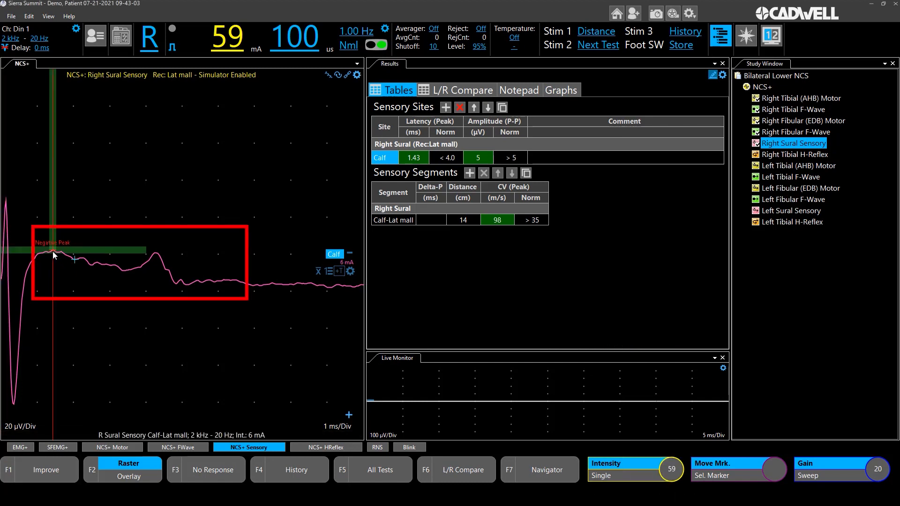
pyautogui.moveTo(54, 254)
pyautogui.mouseDown()
pyautogui.moveTo(82, 281)
pyautogui.moveTo(156, 294)
pyautogui.mouseUp()
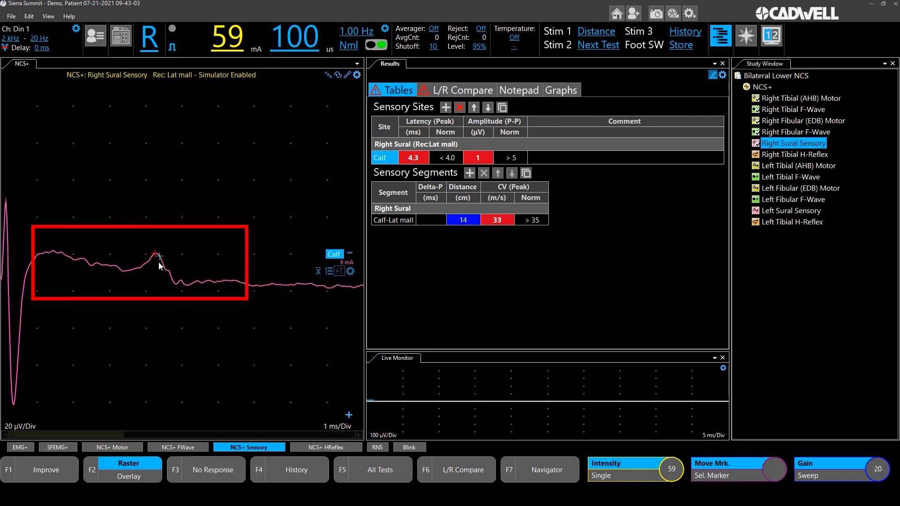
pyautogui.moveTo(160, 261); pyautogui.dragTo(175, 290)
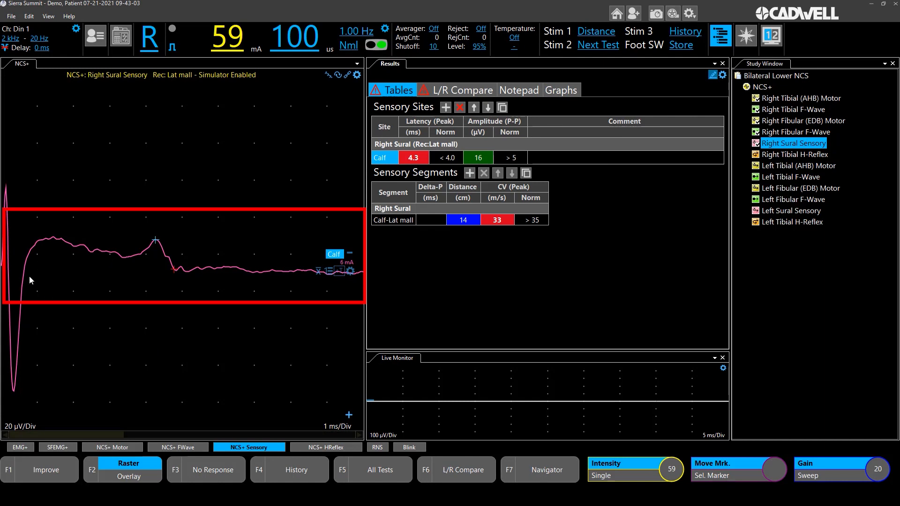
# Compare the Calf waveform with the Improve option switched on and off
pyautogui.click(42, 474)
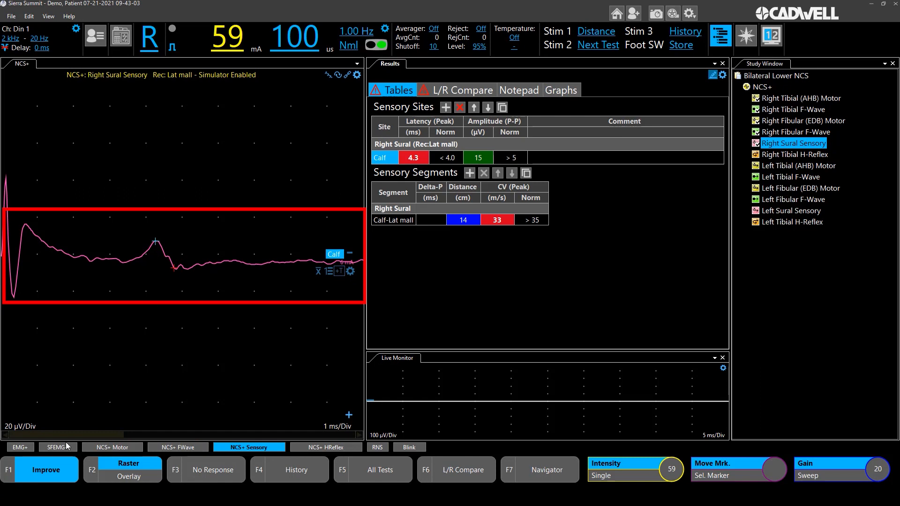
pyautogui.click(57, 476)
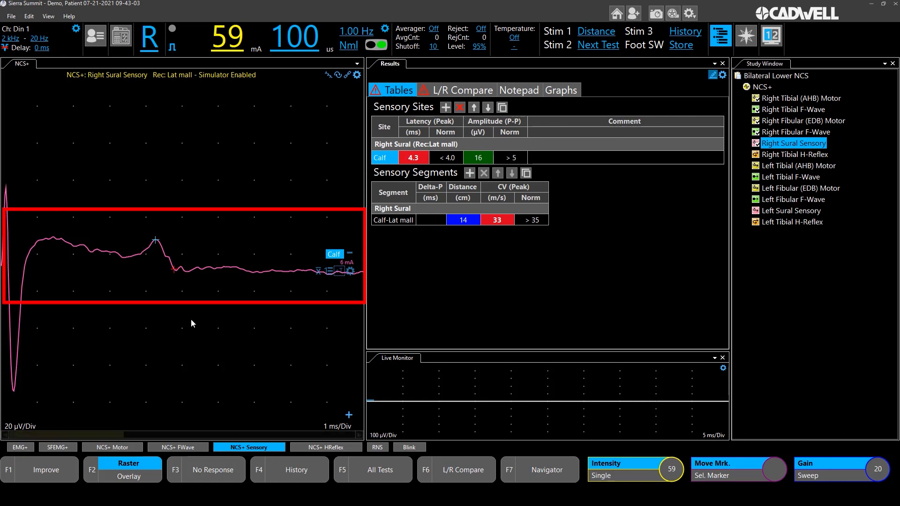
pyautogui.click(47, 475)
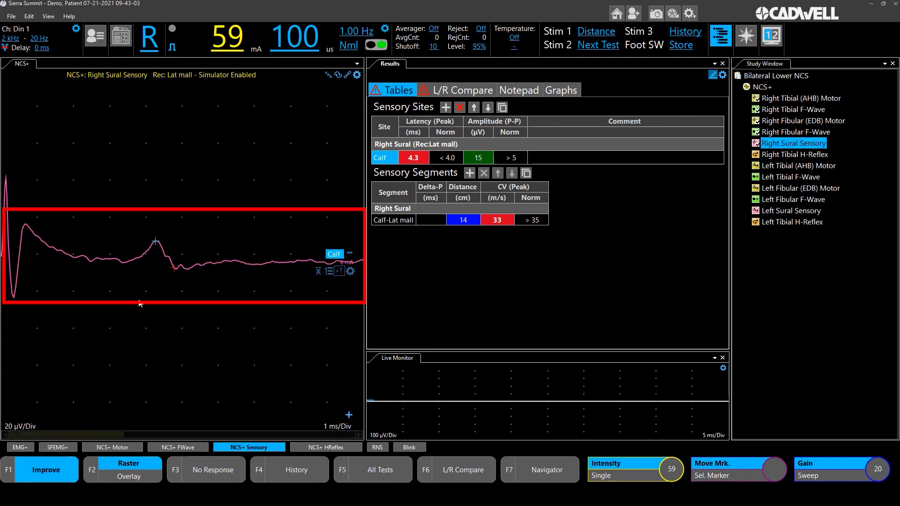
pyautogui.click(58, 468)
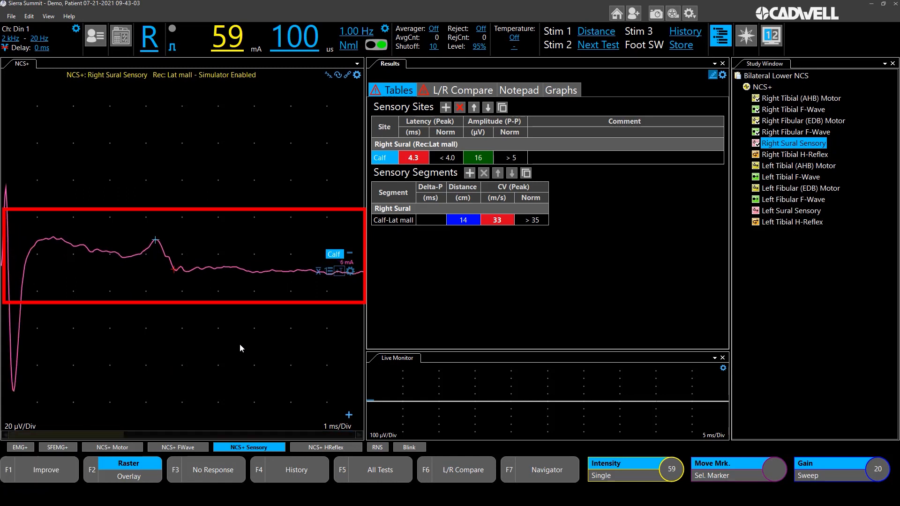
# Show the Calf trace history and turn on averaging for that site
pyautogui.click(329, 277)
pyautogui.click(329, 276)
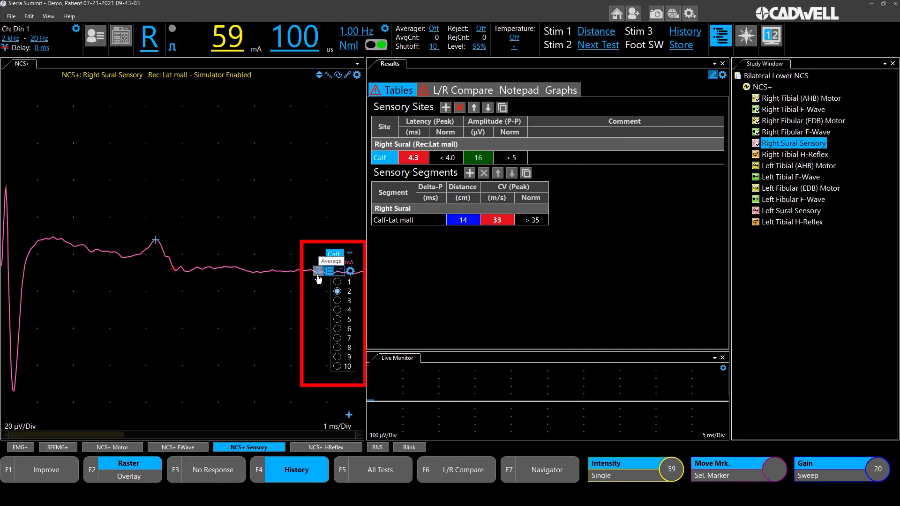
pyautogui.click(318, 276)
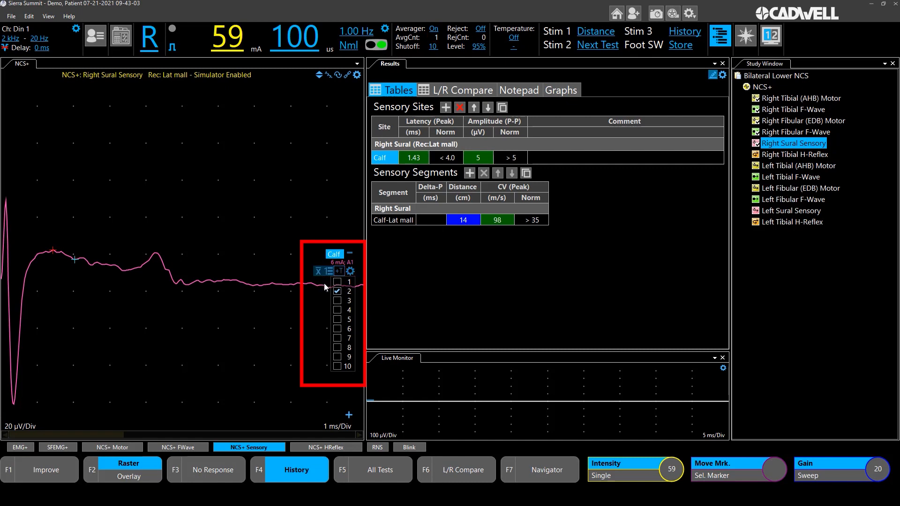
# Preview stored Calf traces 4, 5, 6, 8, 10 and 2 one at a time against the current response
pyautogui.click(337, 309)
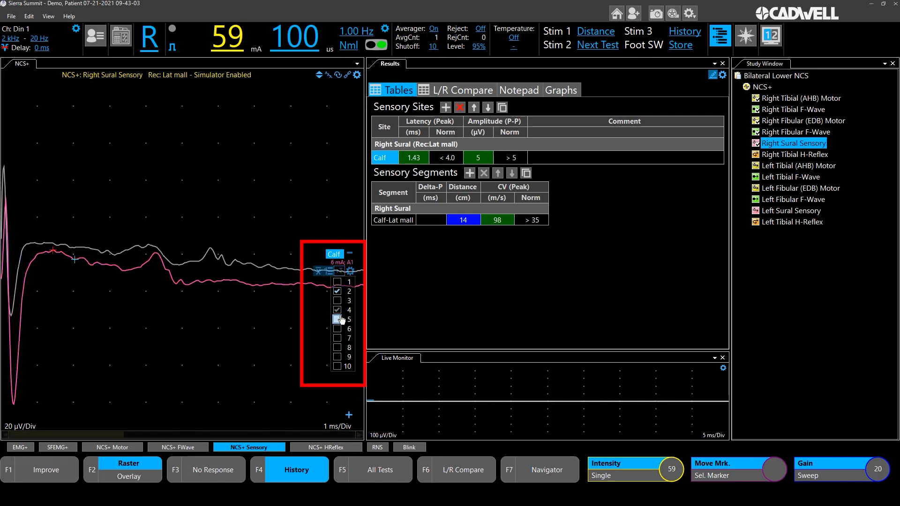
pyautogui.click(337, 319)
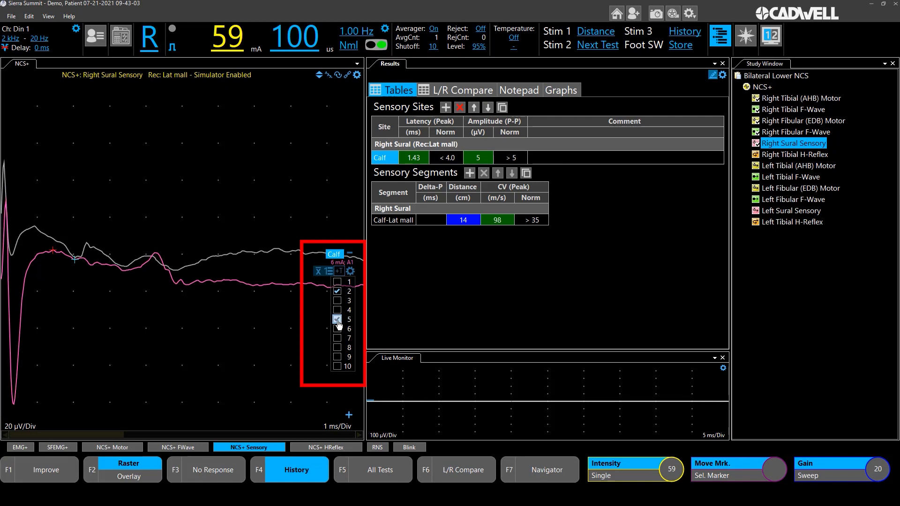
pyautogui.click(338, 328)
pyautogui.click(337, 347)
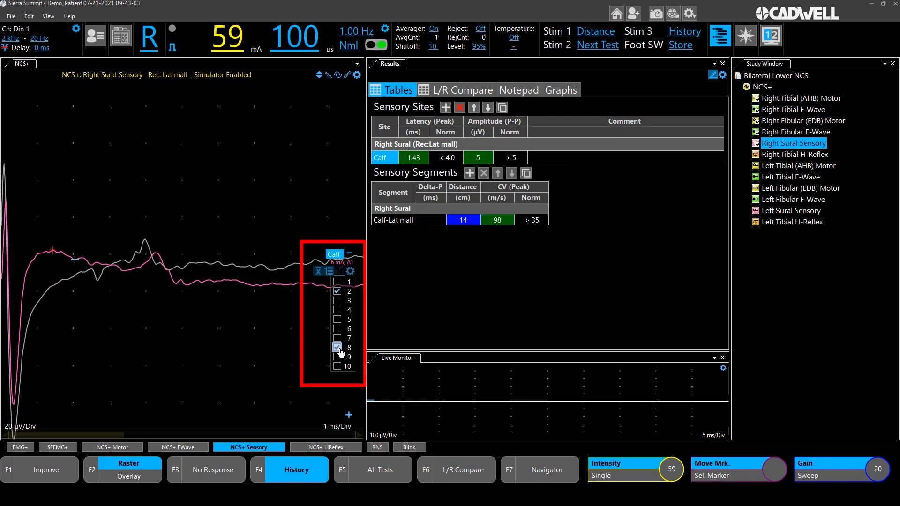
pyautogui.click(338, 366)
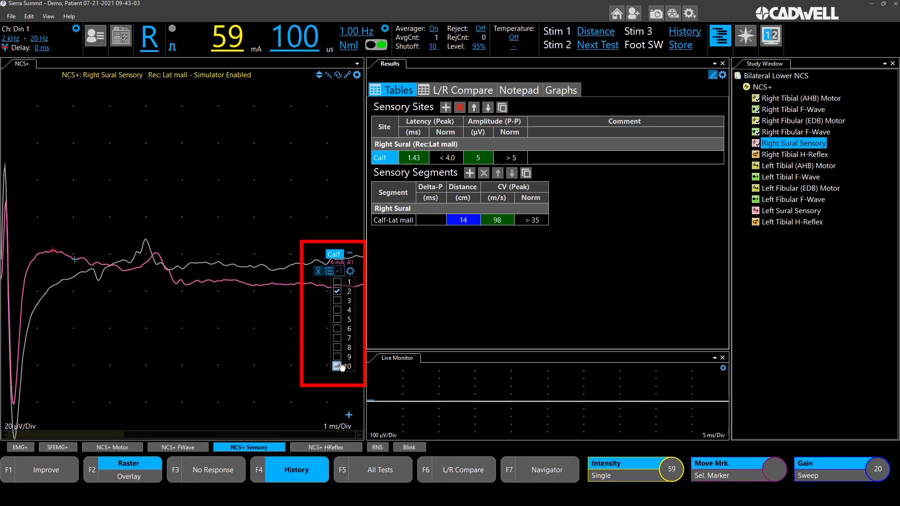
pyautogui.click(338, 366)
pyautogui.click(338, 291)
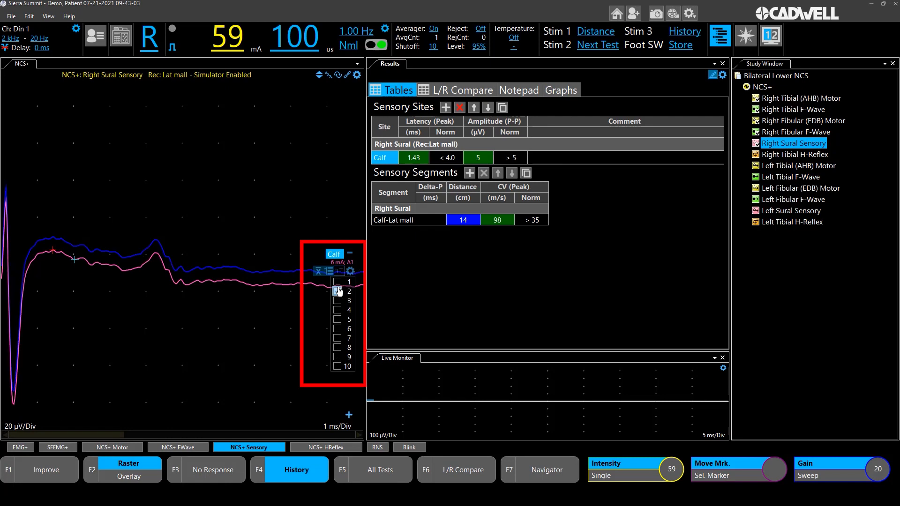
# Add stored traces 3, 6, 9 and 10 to the Calf average and take traces 10 and 9 back out
pyautogui.click(337, 301)
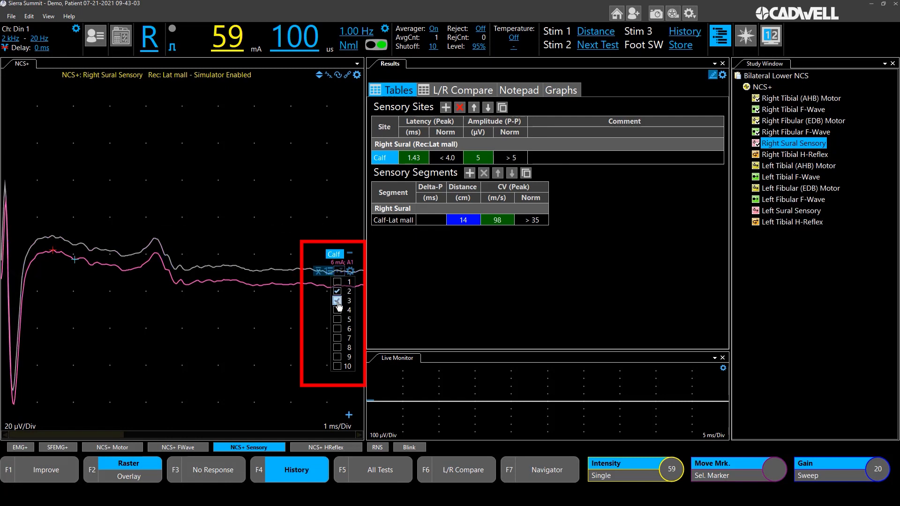
pyautogui.click(338, 329)
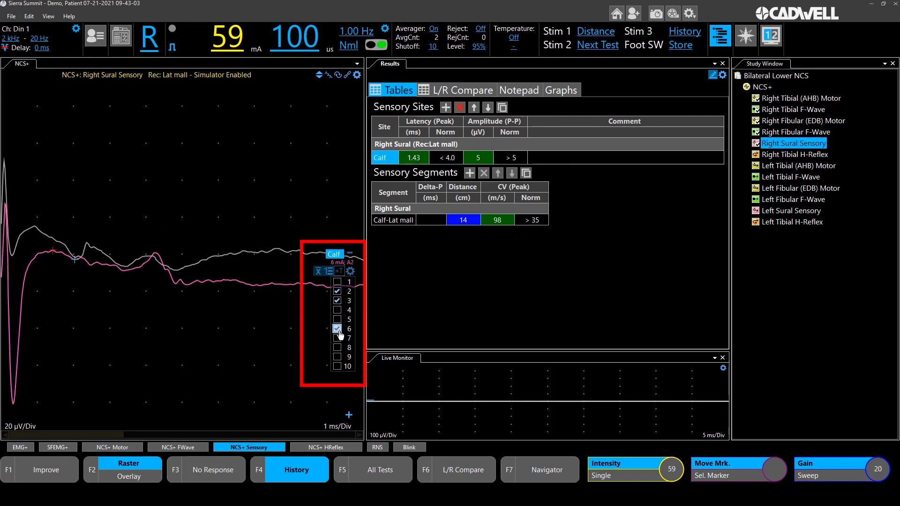
pyautogui.click(343, 357)
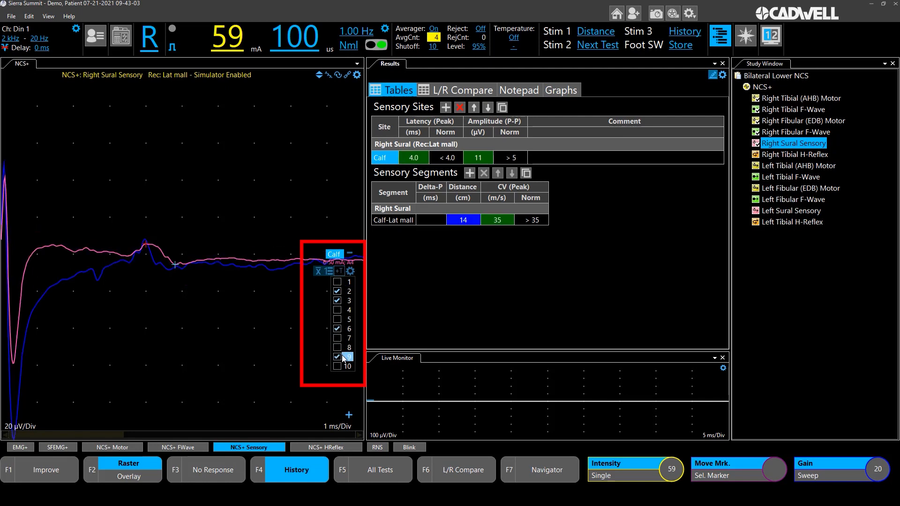
pyautogui.click(337, 367)
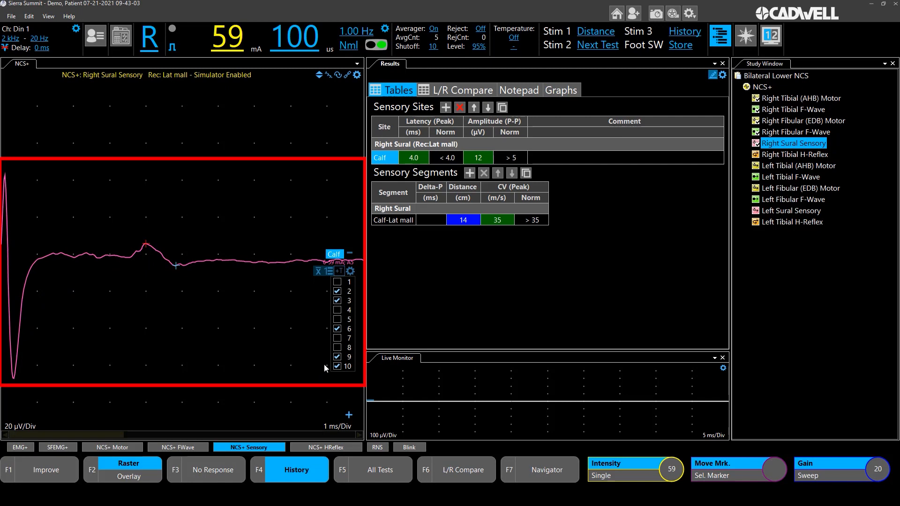
pyautogui.click(337, 366)
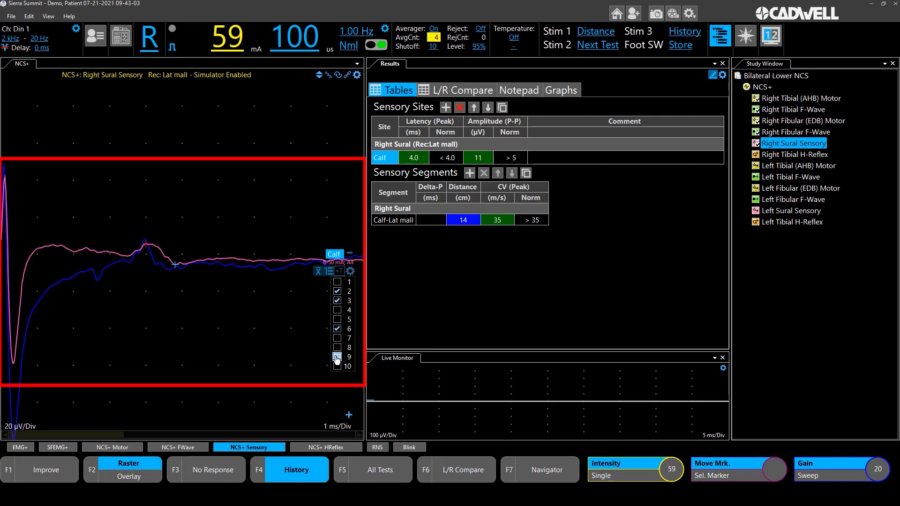
pyautogui.click(336, 357)
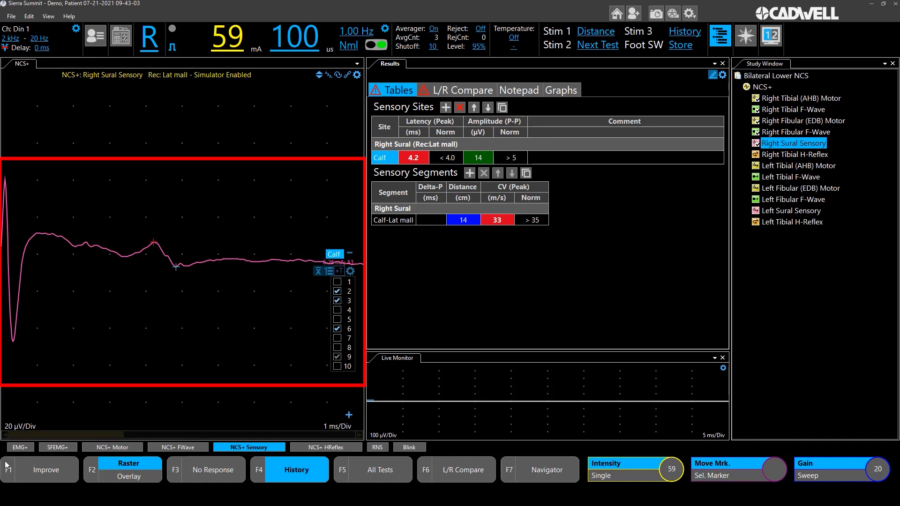
# Compare the averaged Calf waveform with and without Improve
pyautogui.click(52, 474)
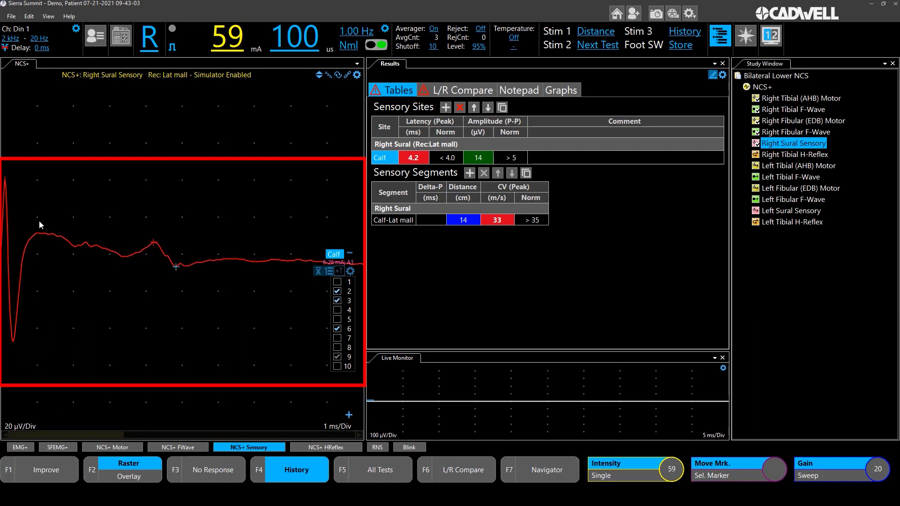
pyautogui.click(41, 475)
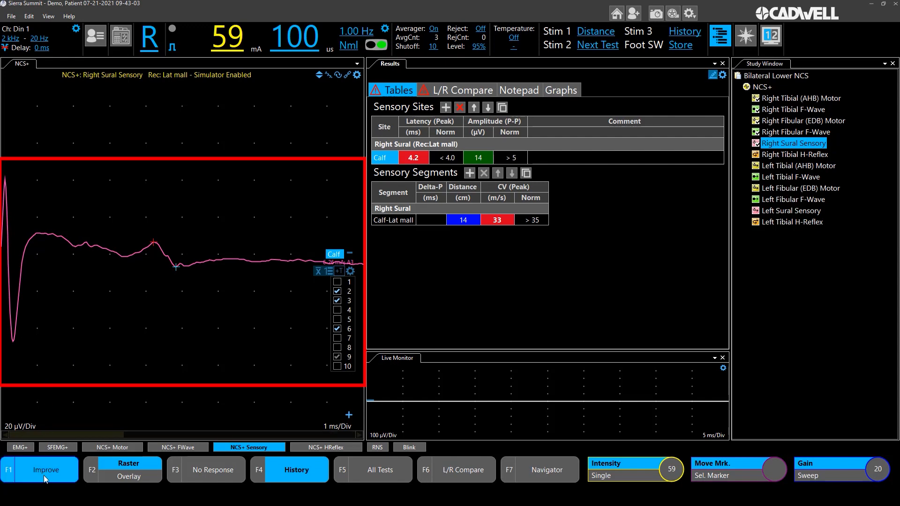
pyautogui.click(44, 475)
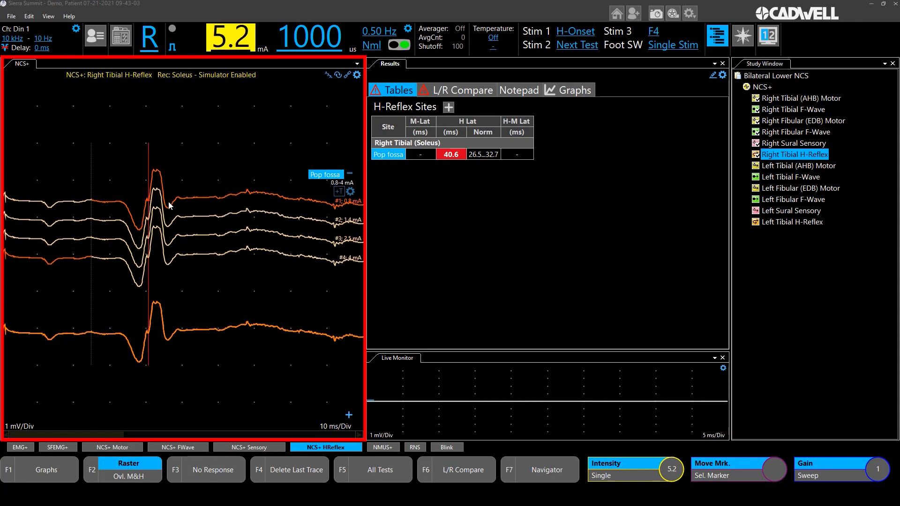
# Delete the last recorded Pop fossa trace of the Right Tibial H-Reflex
pyautogui.click(291, 477)
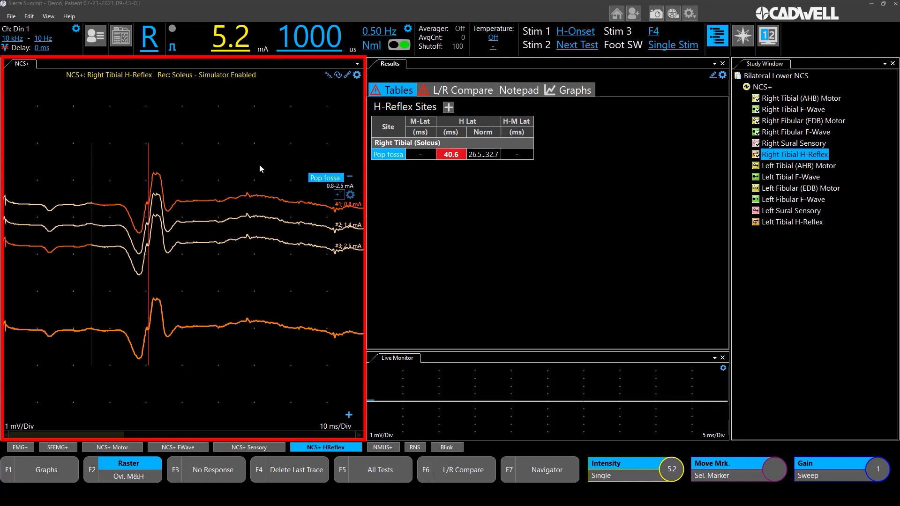
pyautogui.press('Delete')
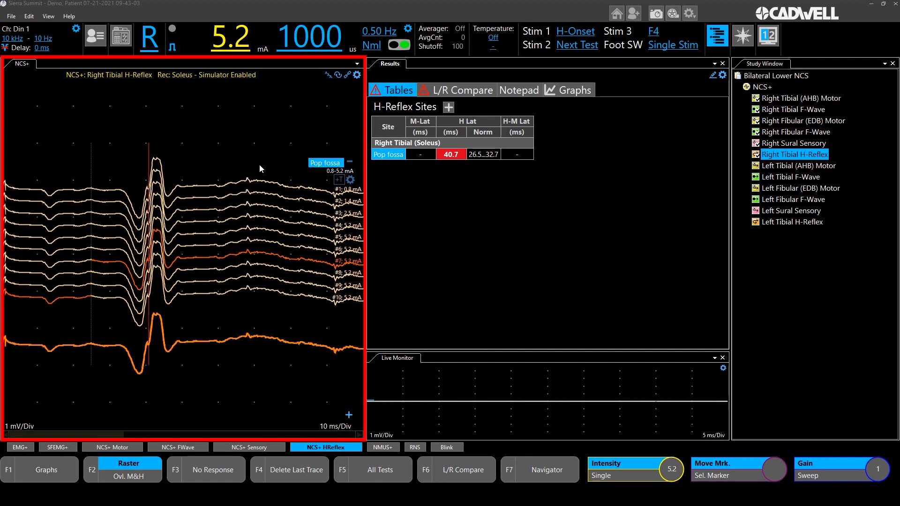
# Move the H-onset marker of the Pop fossa H-reflex traces earlier, into the green normal range at about 32.2 ms
pyautogui.press('Left')
pyautogui.press('Left')
pyautogui.press('Left')
pyautogui.press('Left')
pyautogui.press('Left')
pyautogui.press('Left')
pyautogui.press('Left')
pyautogui.press('Left')
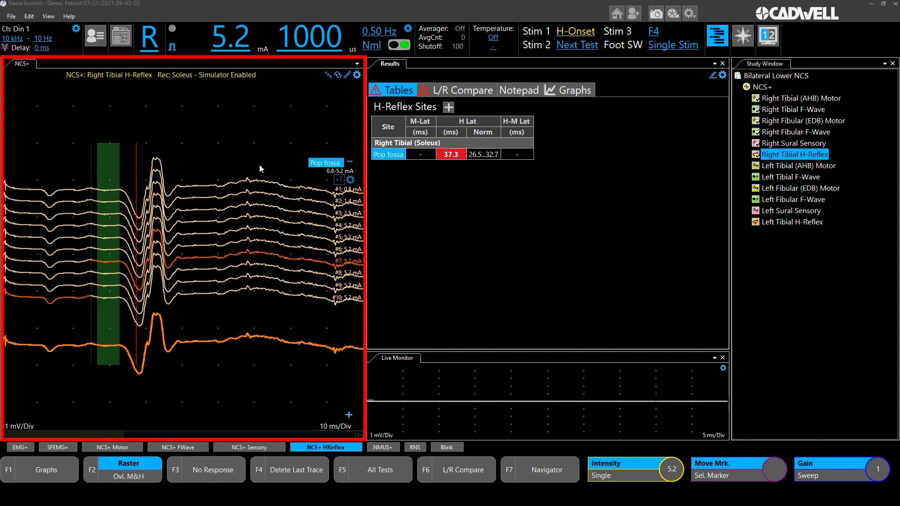
pyautogui.press('Left')
pyautogui.press('Left')
pyautogui.press('Left')
pyautogui.press('Left')
pyautogui.press('Left')
pyautogui.press('Left')
pyautogui.press('Left')
pyautogui.press('Left')
pyautogui.press('Left')
pyautogui.press('Left')
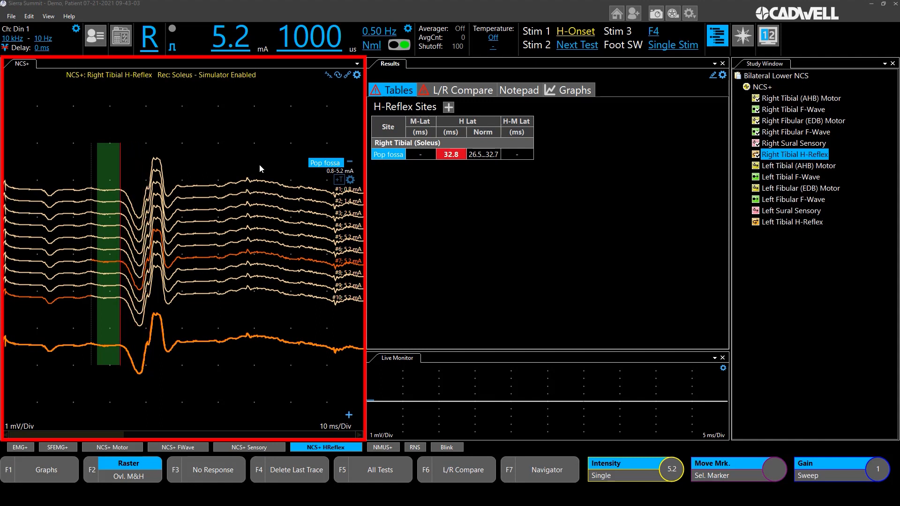
pyautogui.press('Left')
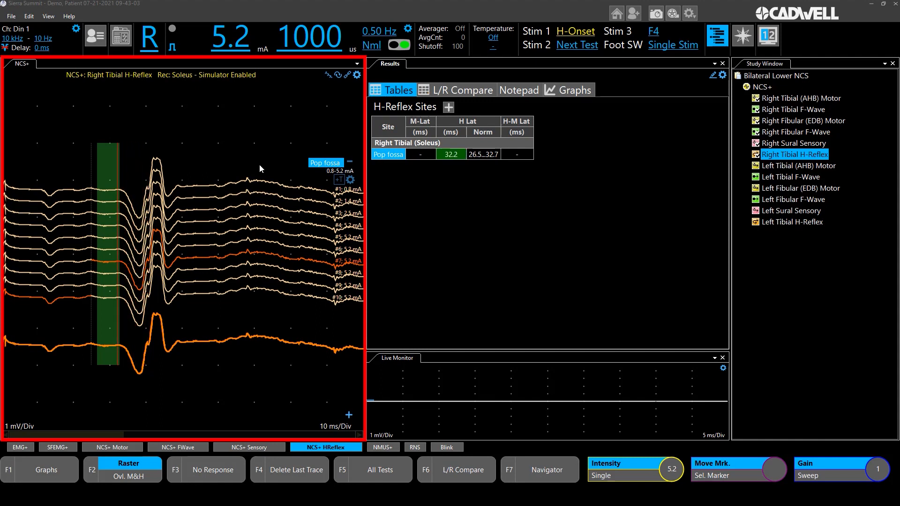